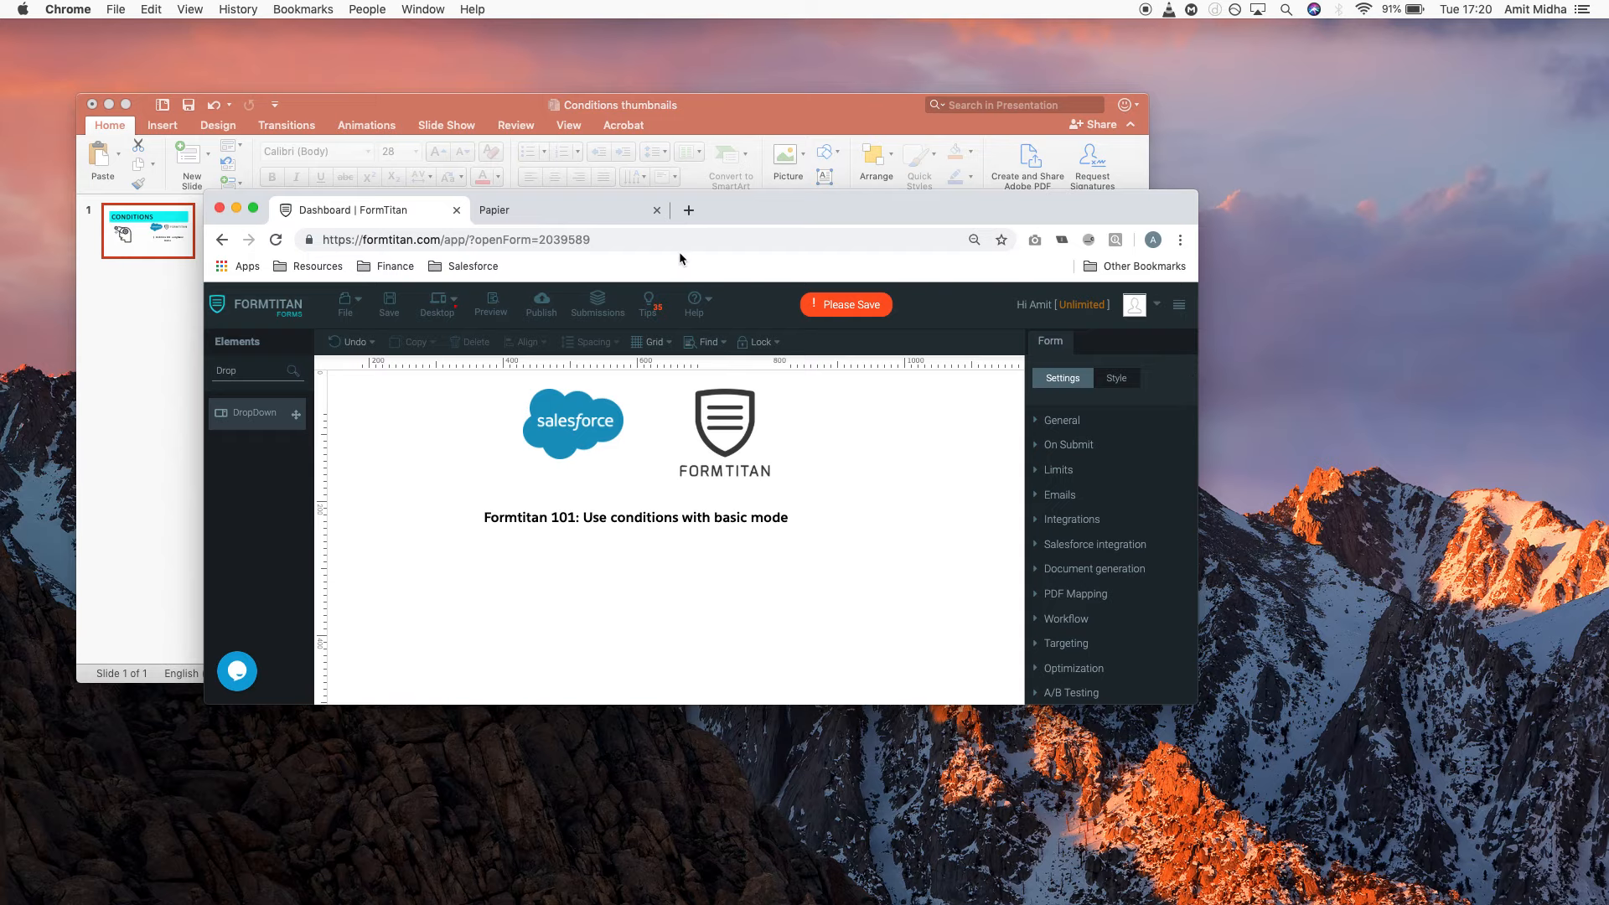
# Add a DropDown element below the form title and label it "Would you like to give us a feedback?"
pyautogui.click(253, 208)
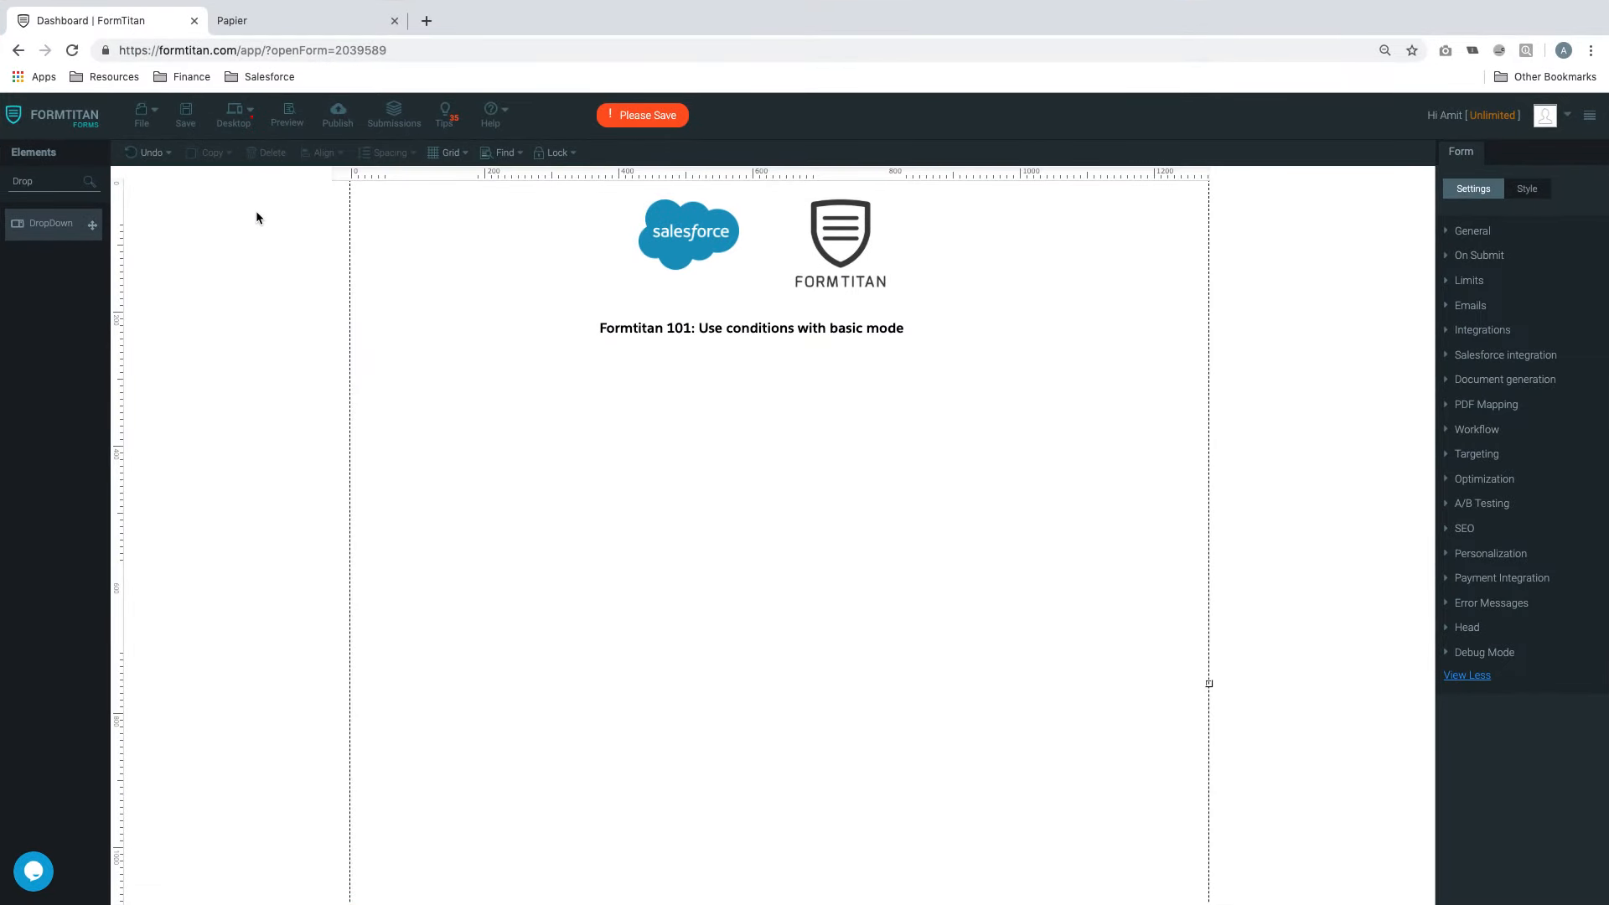
pyautogui.moveTo(50, 223); pyautogui.dragTo(732, 391)
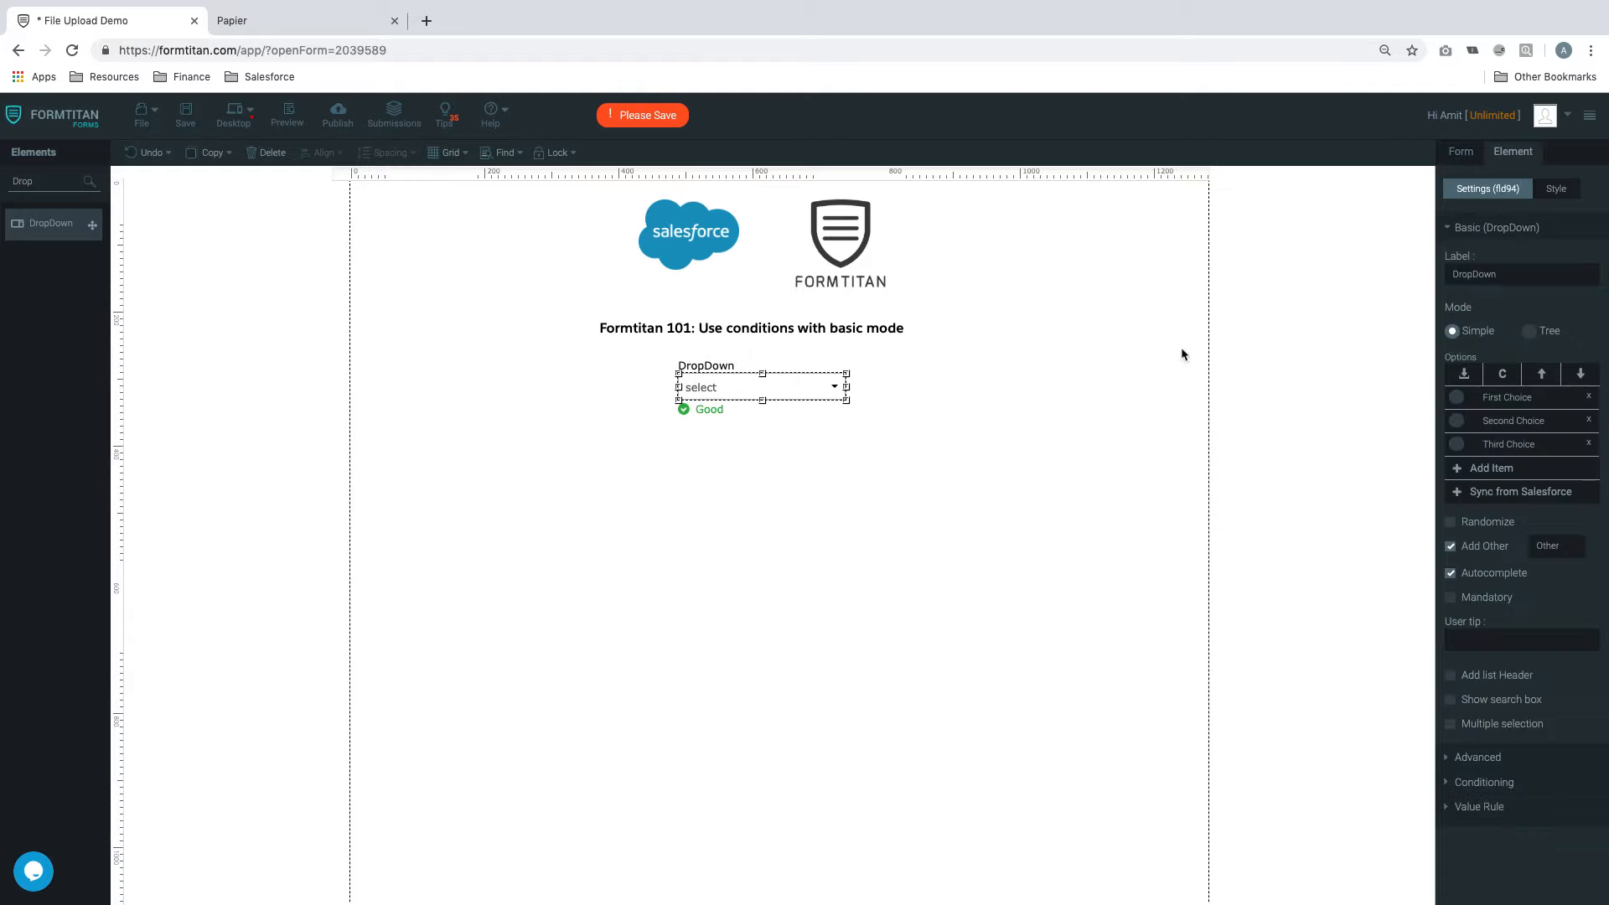
pyautogui.click(1519, 271)
pyautogui.hotkey('ctrl', 'a')
pyautogui.write('Wou')
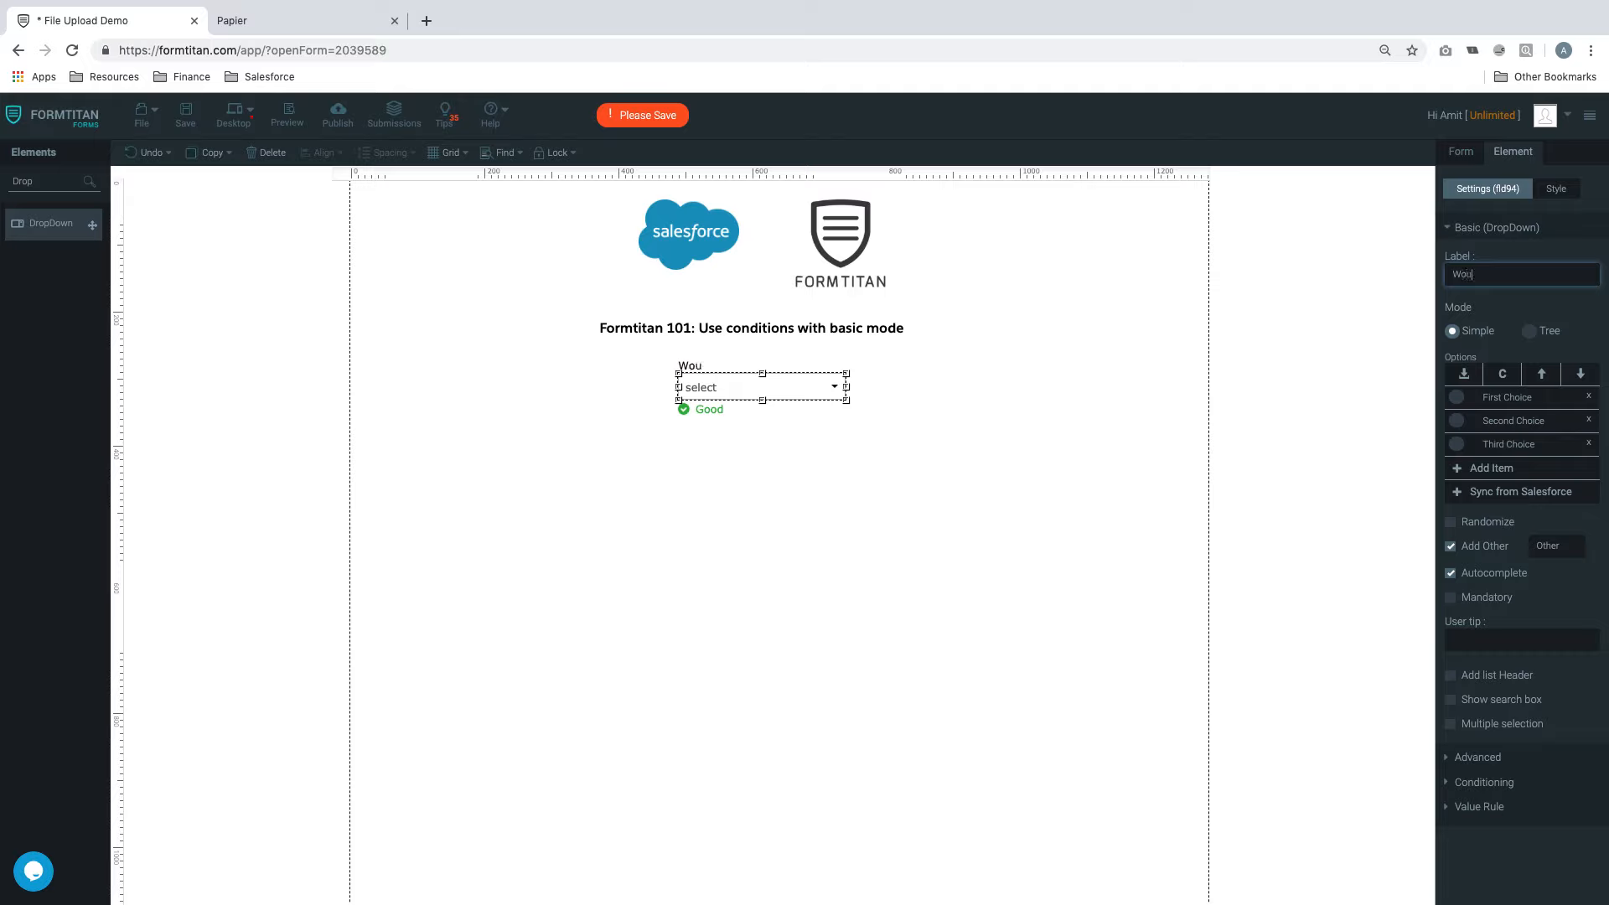
pyautogui.press('BackSpace')
pyautogui.press('BackSpace')
pyautogui.write('ould you like to give us a feedback?')
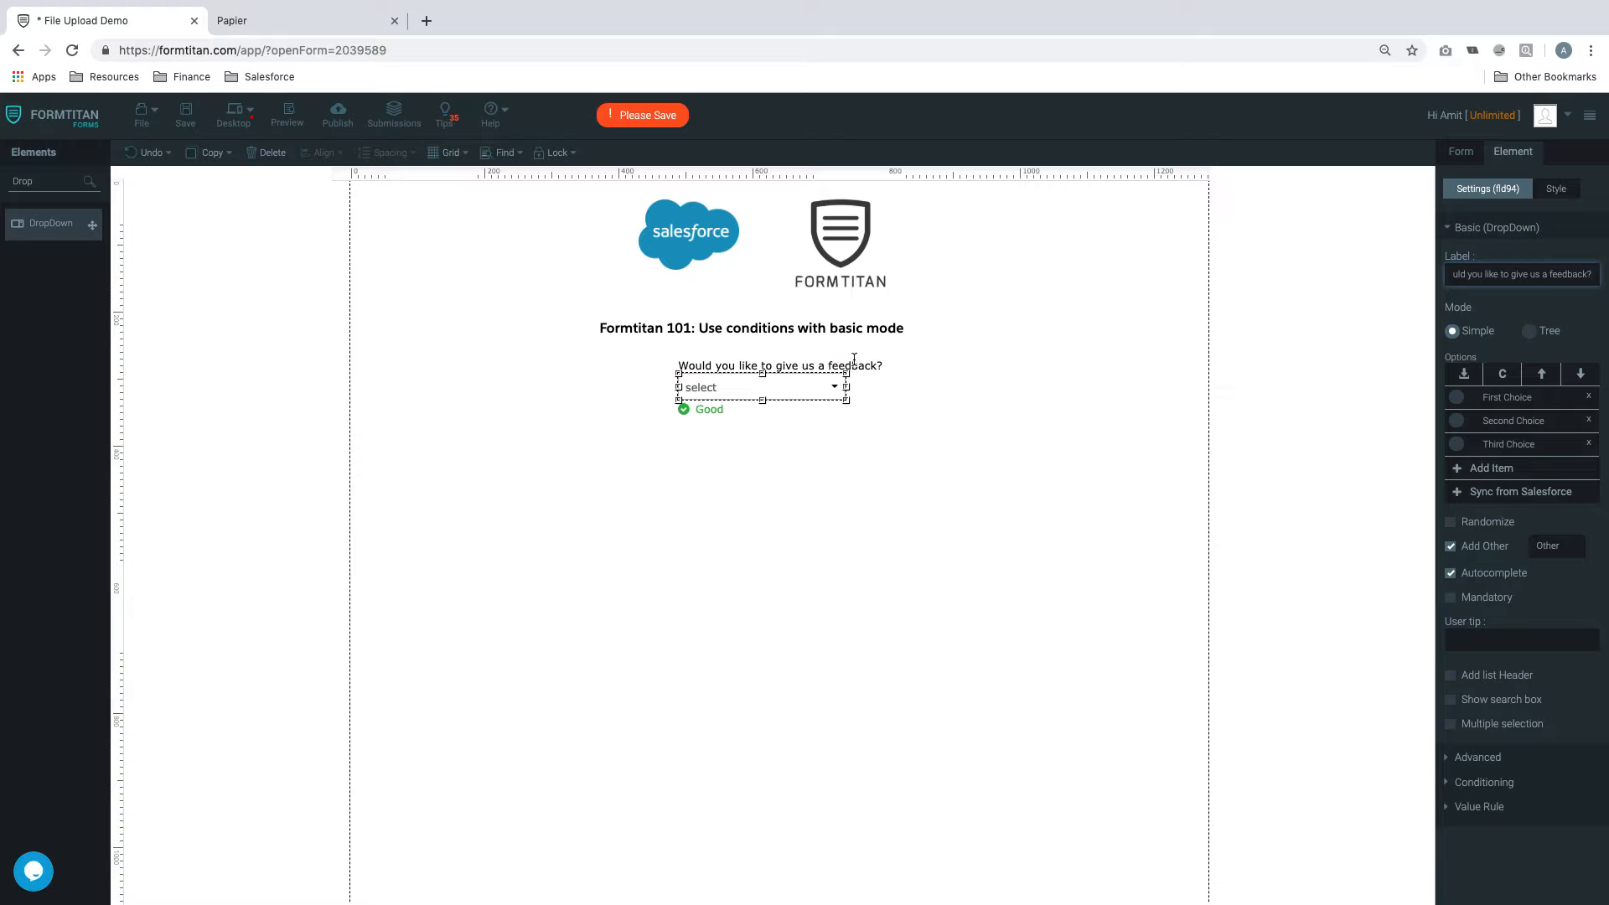
# Widen the feedback dropdown past its label text and reposition it centrally just below the form title
pyautogui.moveTo(846, 386)
pyautogui.mouseDown()
pyautogui.moveTo(948, 388)
pyautogui.moveTo(836, 383)
pyautogui.mouseUp()
pyautogui.click(1032, 402)
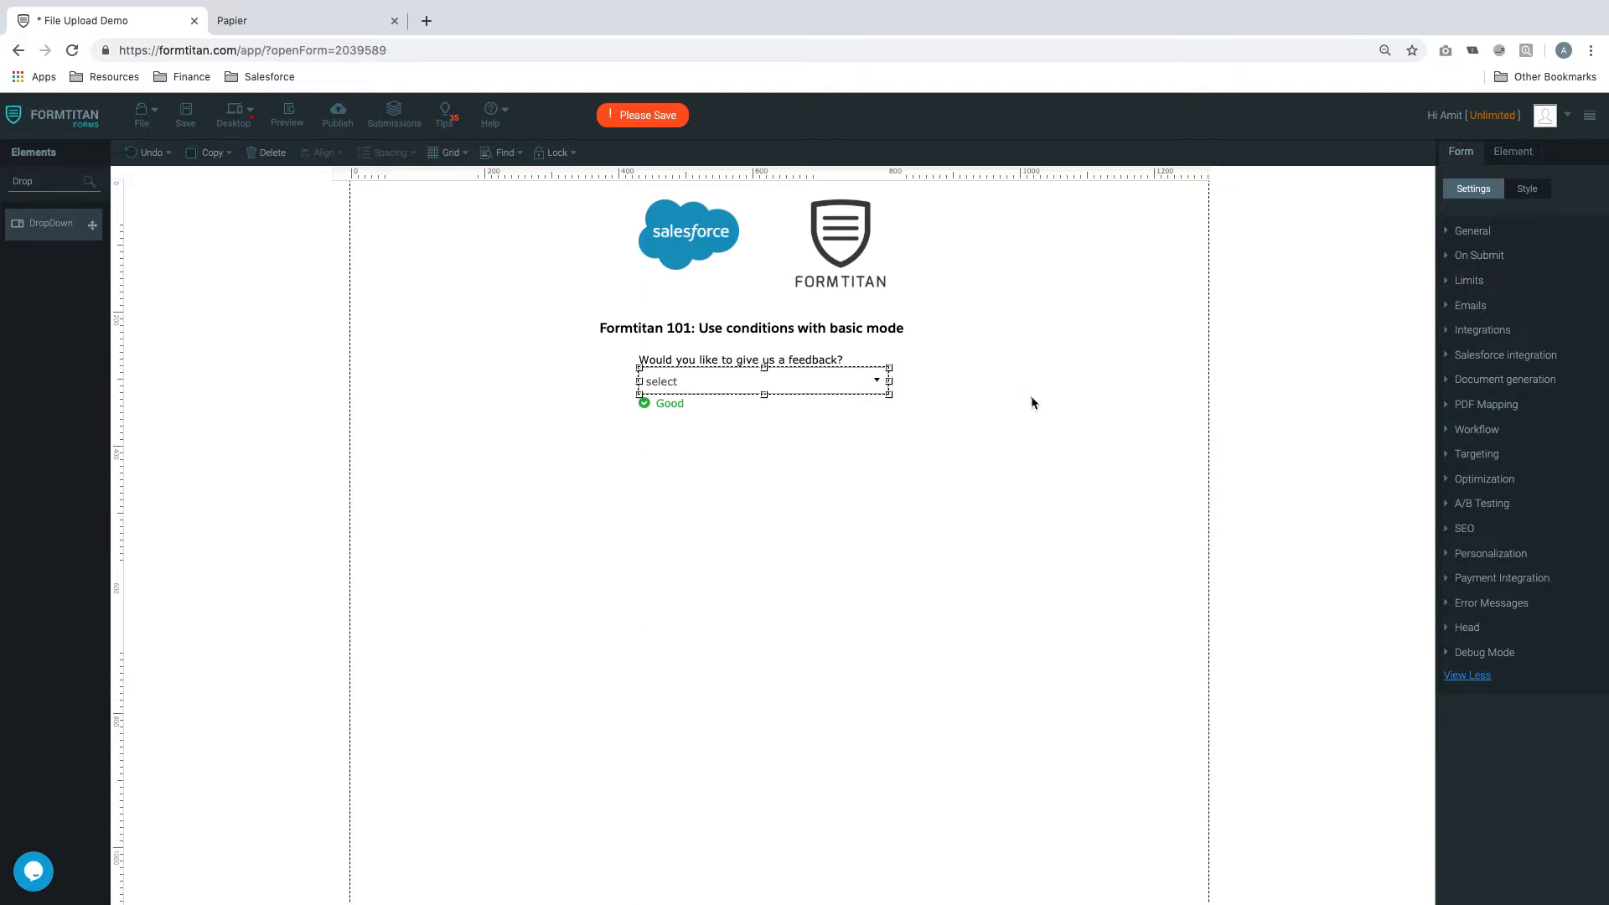
# Replace the feedback dropdown's three default choices with the options Yes and No
pyautogui.click(873, 382)
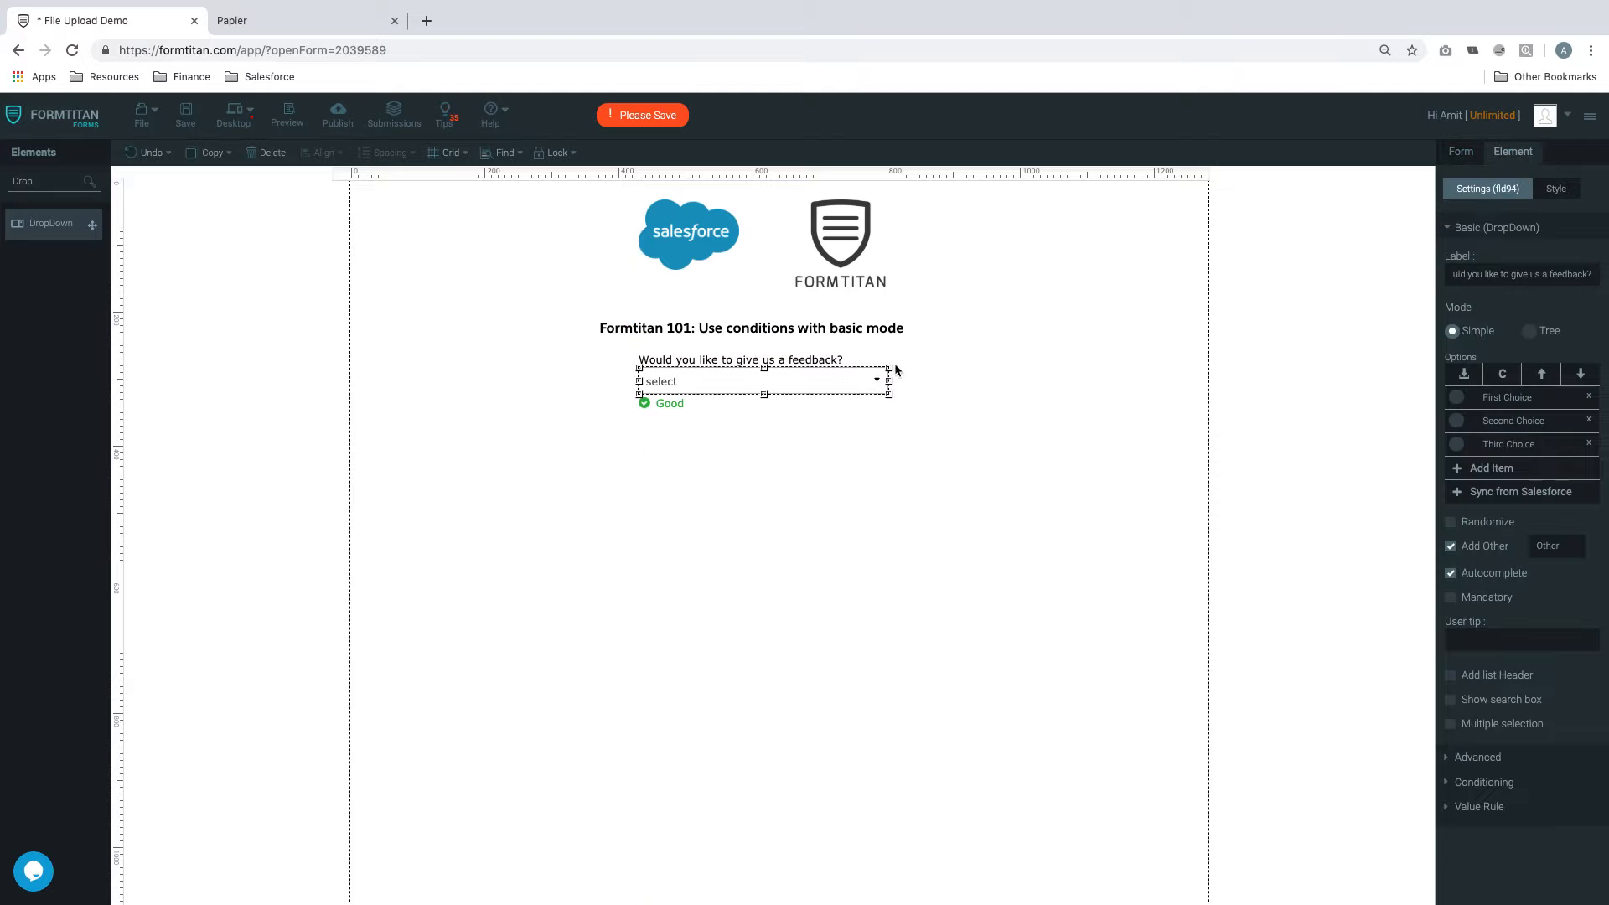
pyautogui.click(1590, 397)
pyautogui.click(1590, 397)
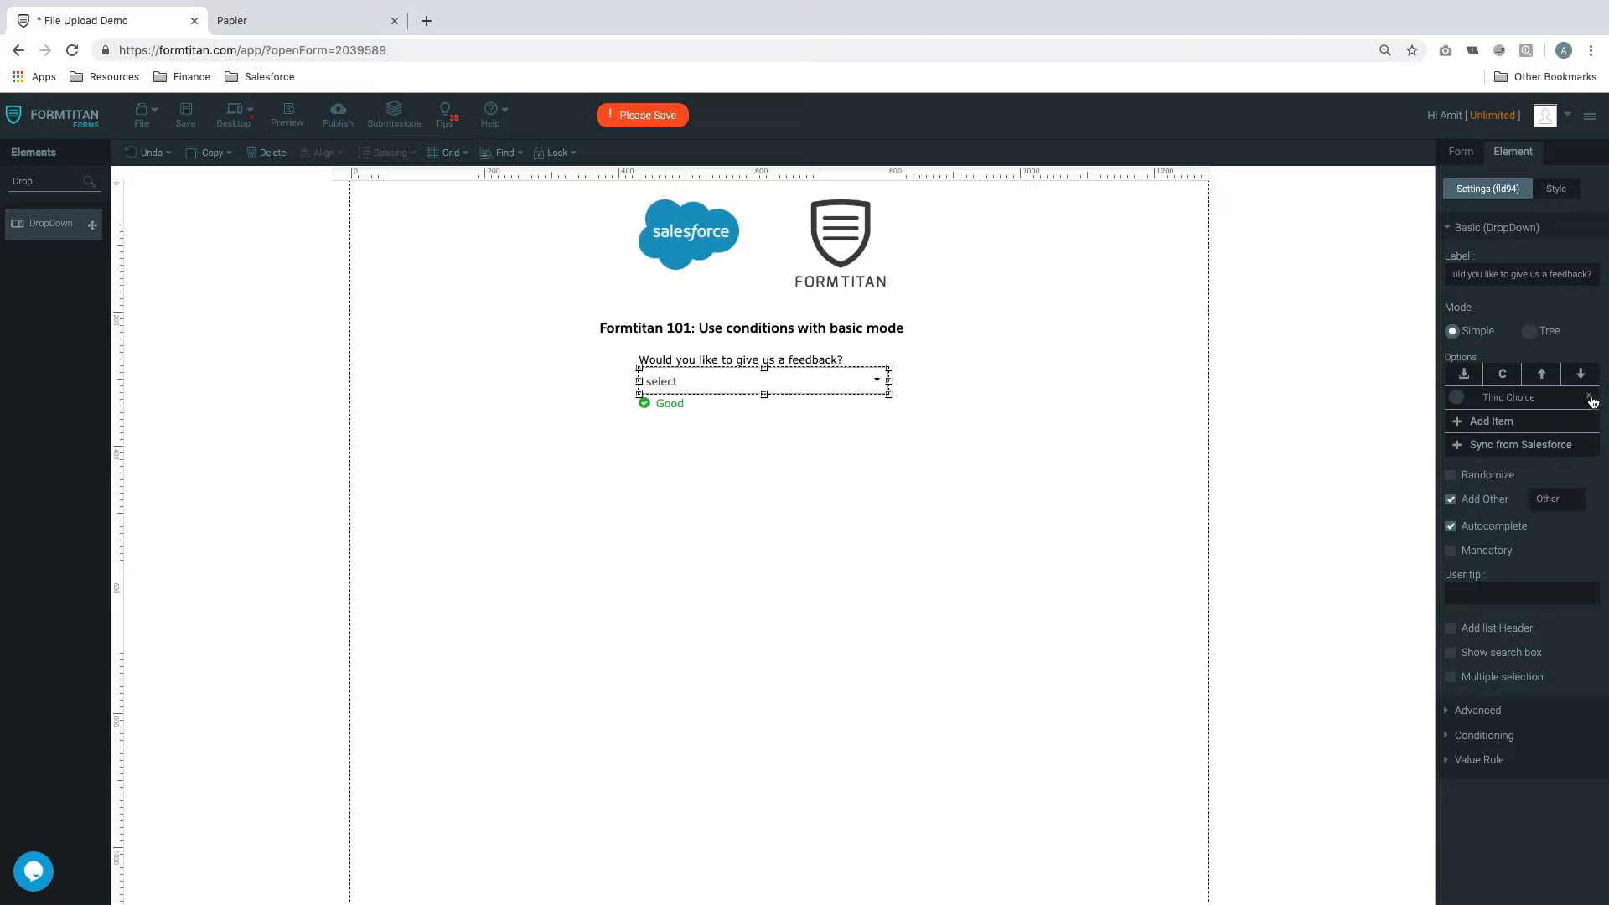
pyautogui.click(1591, 398)
pyautogui.click(1480, 400)
pyautogui.click(1494, 422)
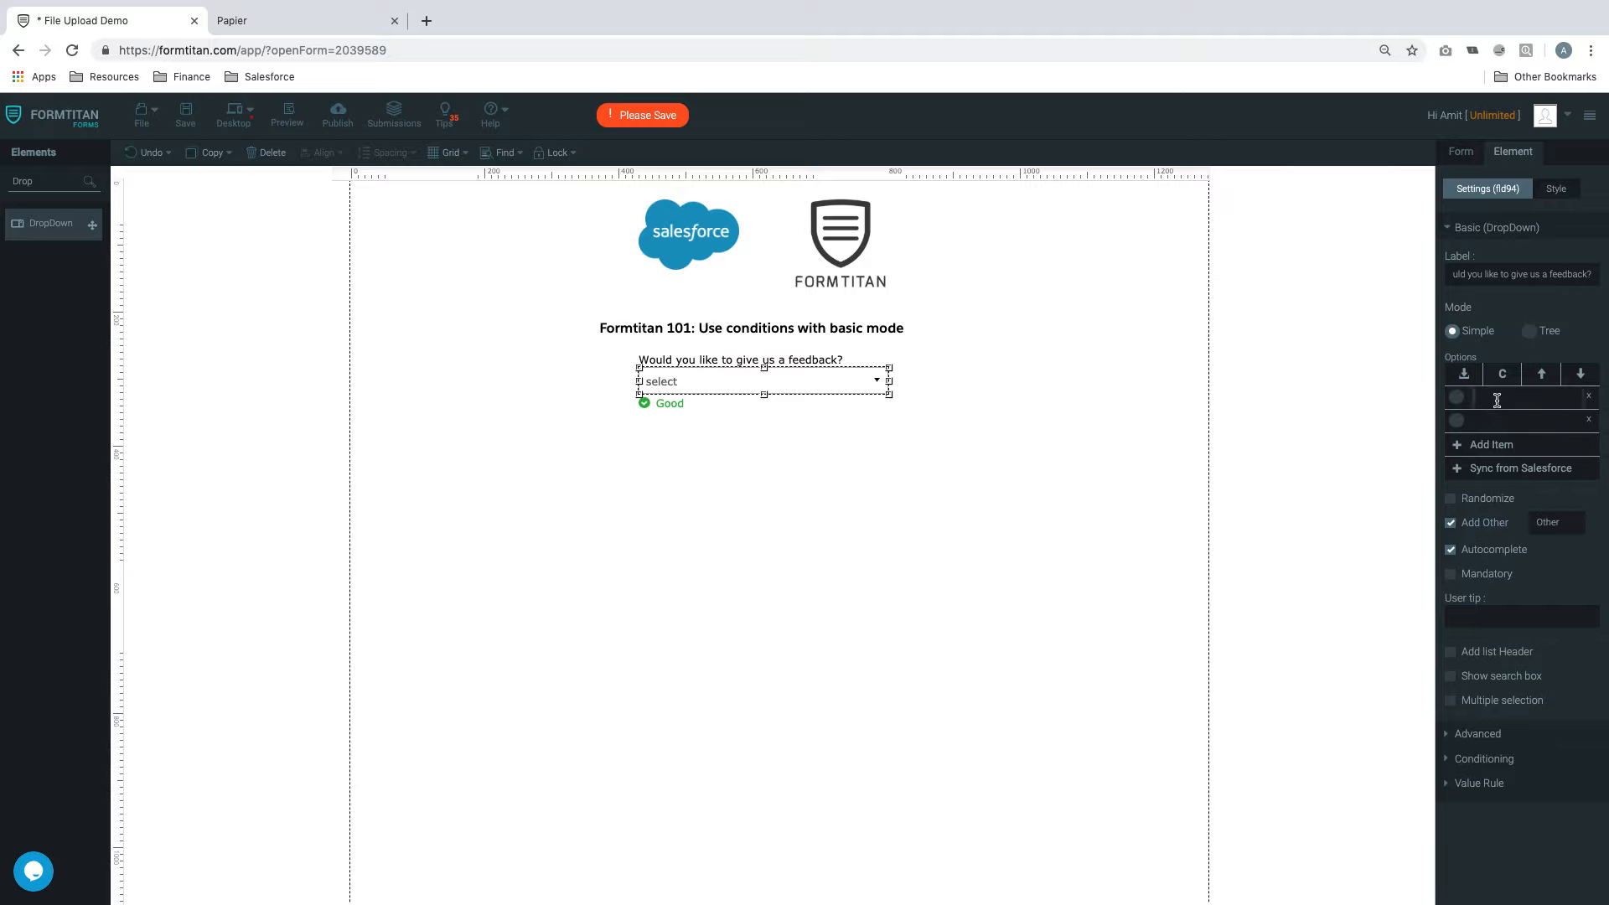
pyautogui.write('Yes')
pyautogui.click(1502, 417)
pyautogui.write('N')
pyautogui.click(791, 528)
# Find the StarRating element and place it below the feedback dropdown, aligned with its left edge
pyautogui.click(74, 187)
pyautogui.press('BackSpace')
pyautogui.press('BackSpace')
pyautogui.write('aftn')
pyautogui.press('BackSpace')
pyautogui.press('BackSpace')
pyautogui.press('BackSpace')
pyautogui.press('BackSpace')
pyautogui.press('BackSpace')
pyautogui.press('BackSpace')
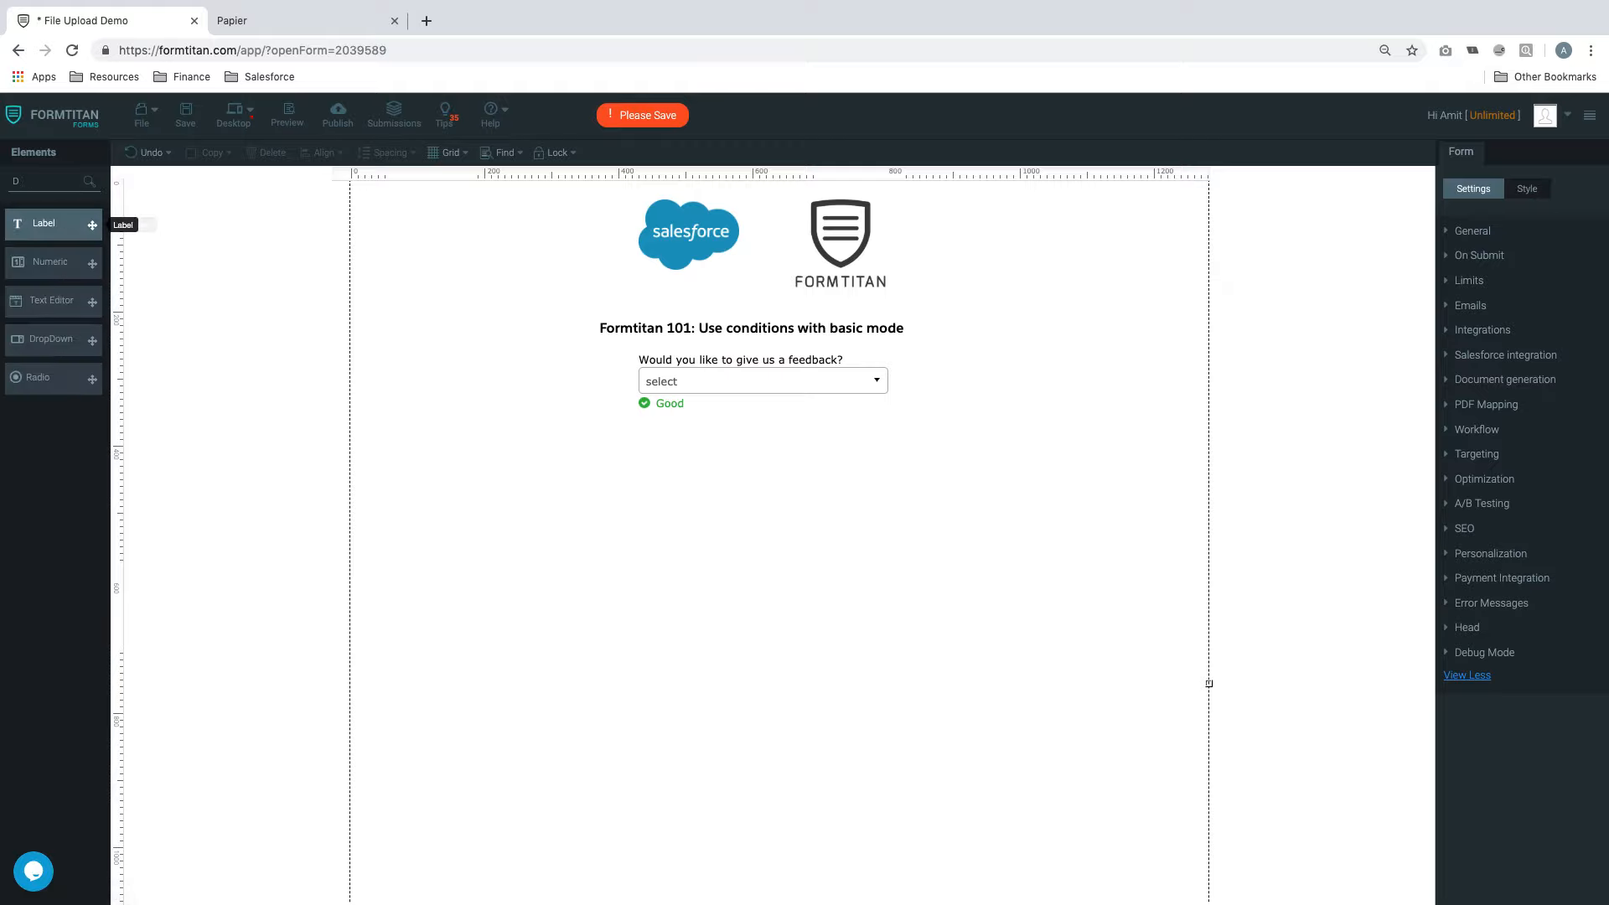
pyautogui.write('ra')
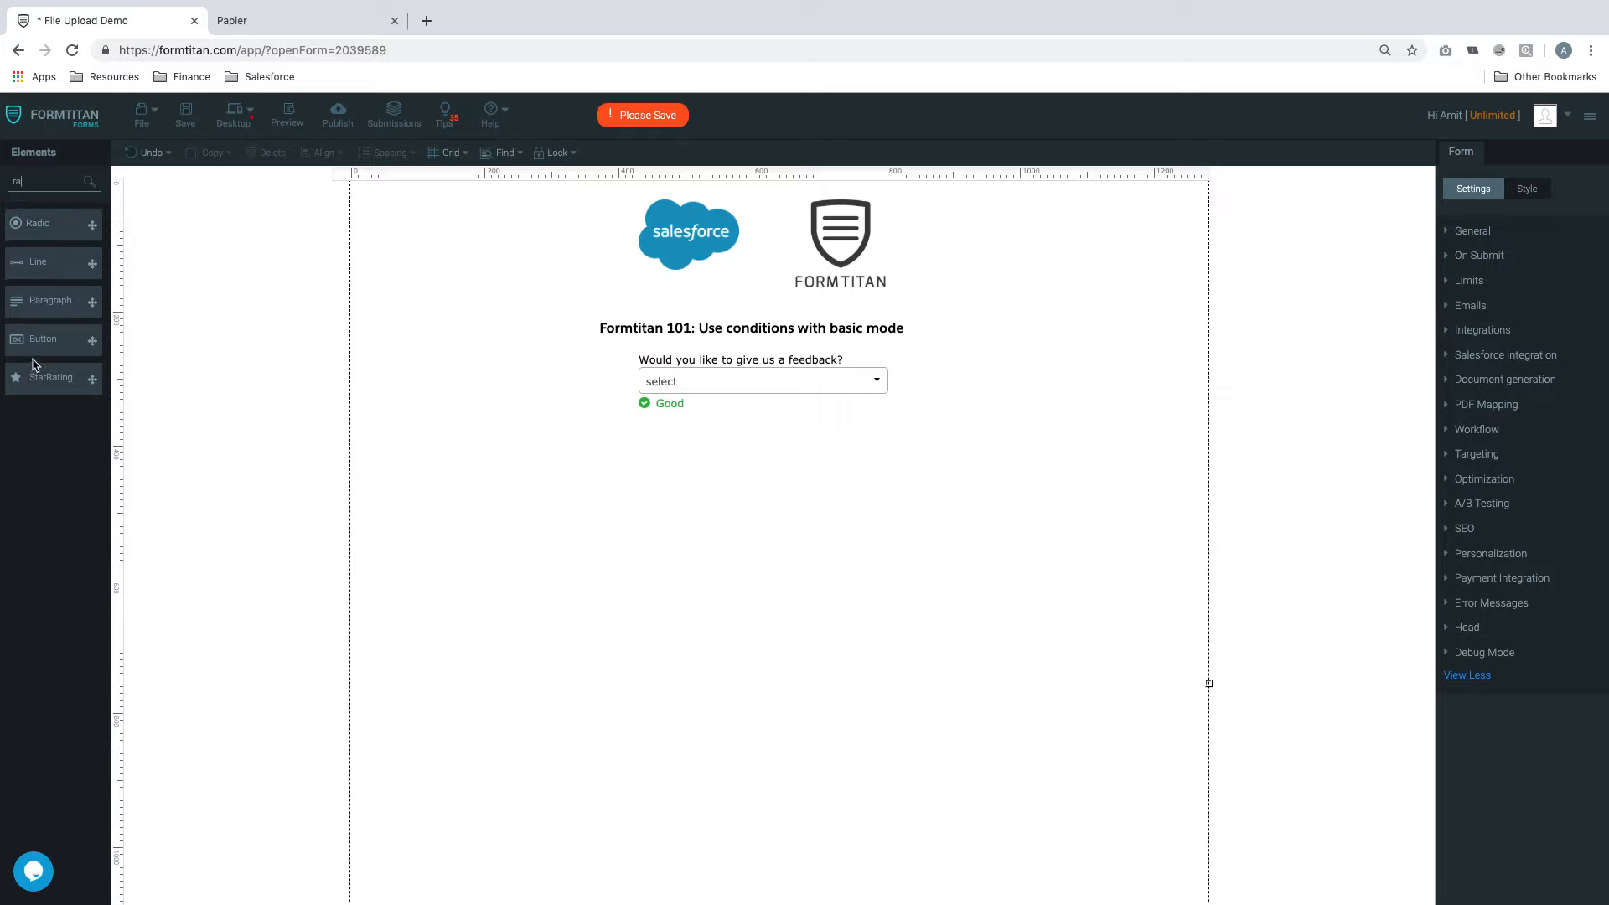
pyautogui.moveTo(40, 383); pyautogui.dragTo(679, 459)
pyautogui.click(1009, 515)
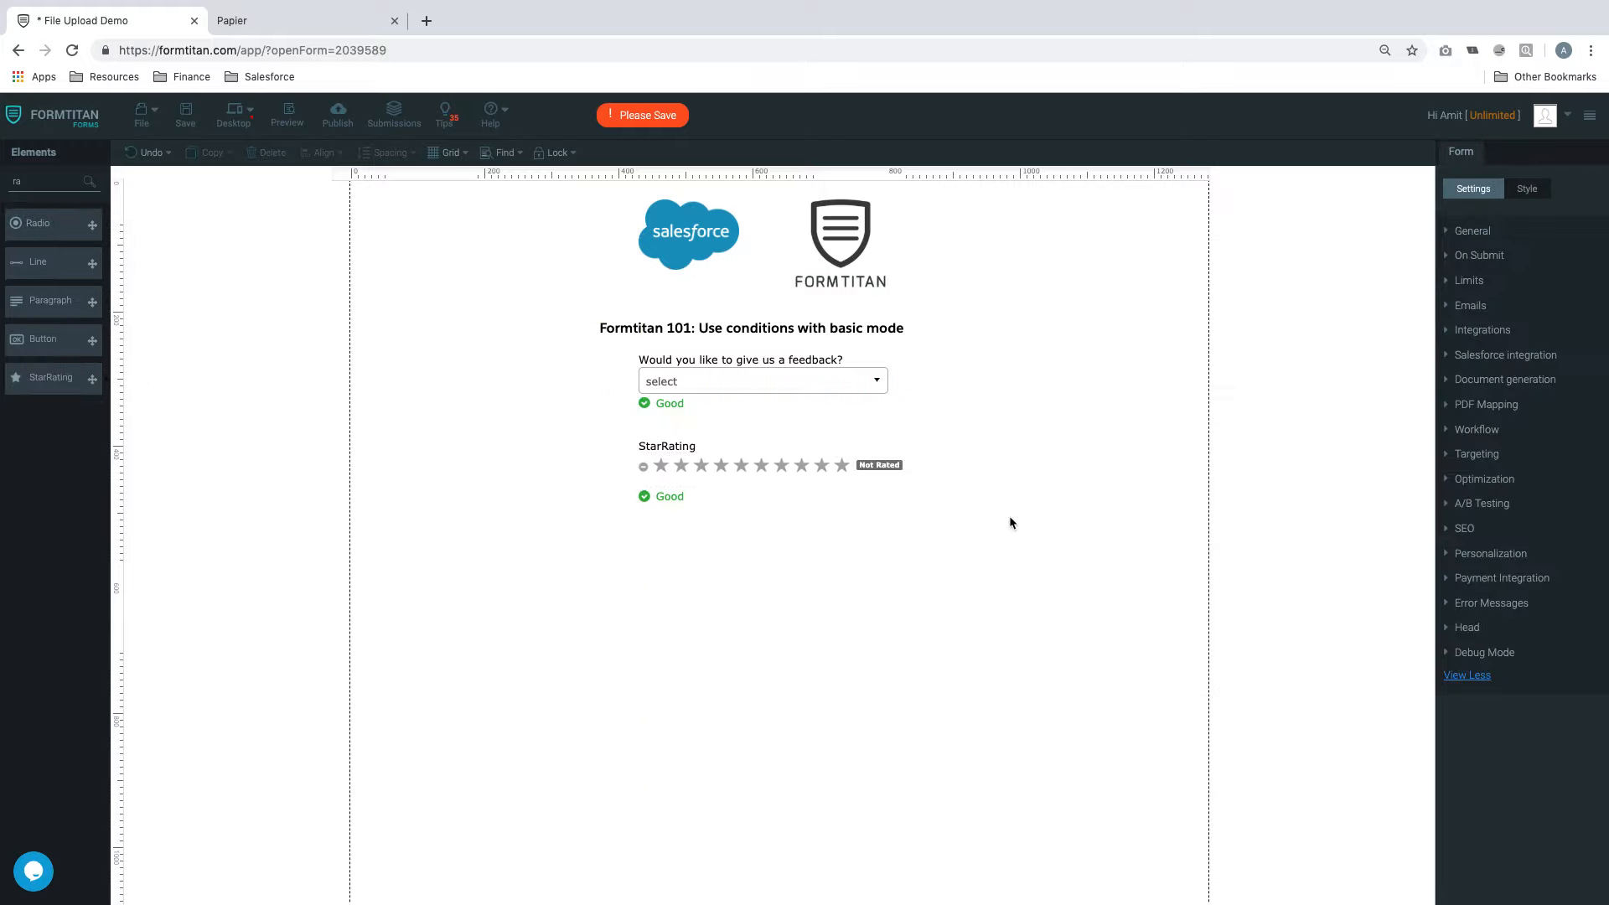
# Narrow the StarRating element so its frame ends just after the Not Rated caption
pyautogui.click(876, 481)
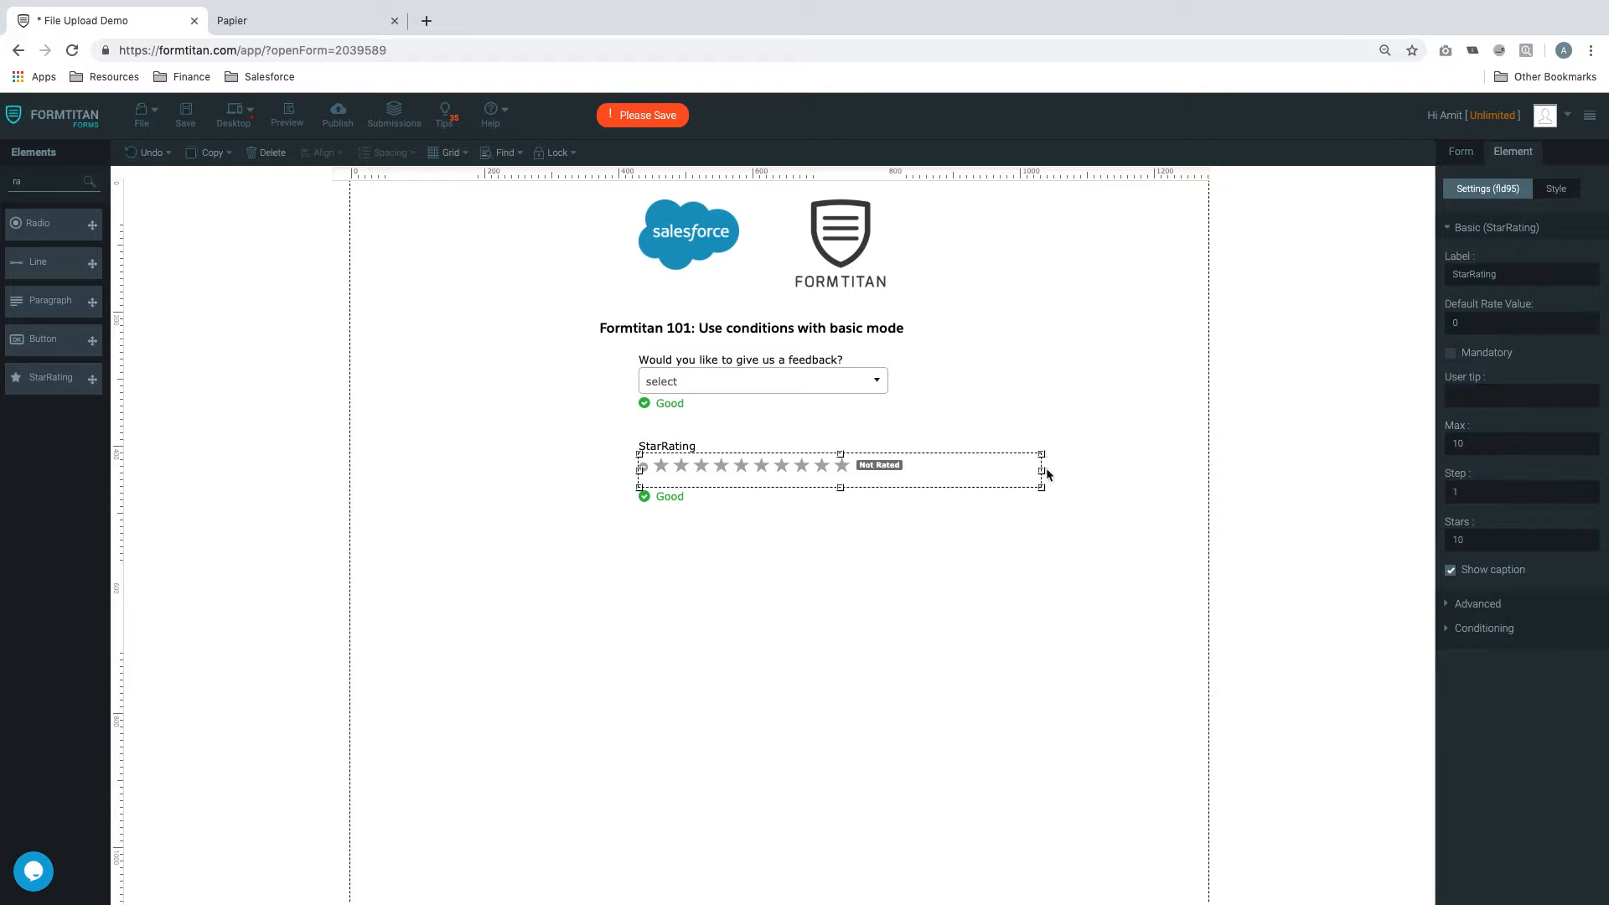
pyautogui.moveTo(1043, 471); pyautogui.dragTo(905, 471)
pyautogui.click(981, 413)
# Move the feedback dropdown slightly down so it sits directly above the StarRating element
pyautogui.click(851, 379)
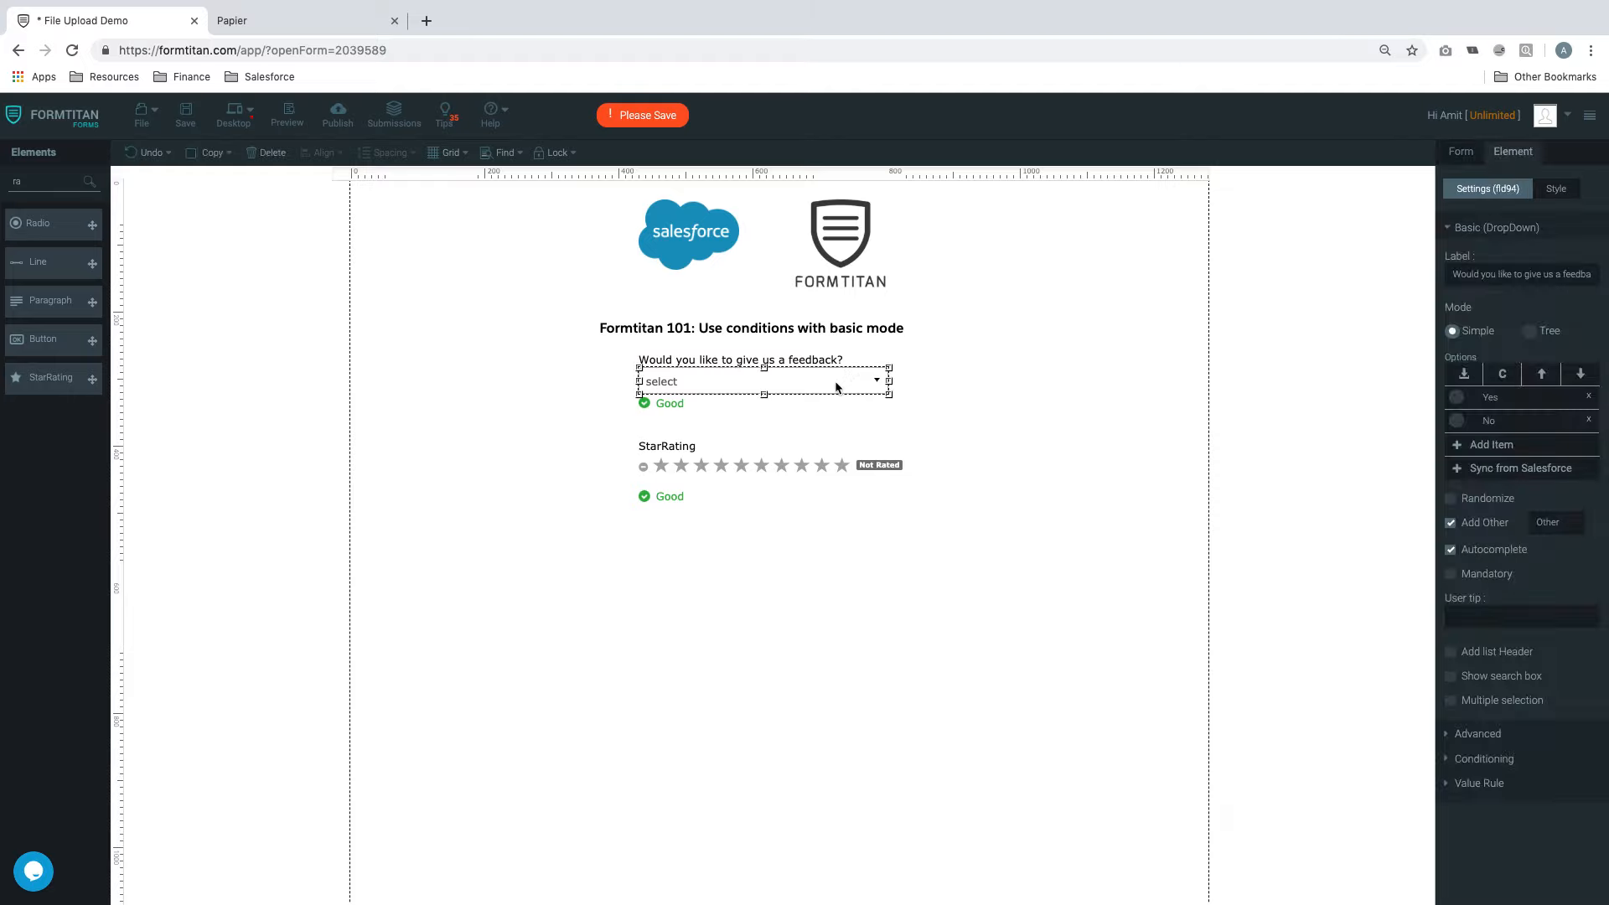
pyautogui.moveTo(836, 385); pyautogui.dragTo(836, 403)
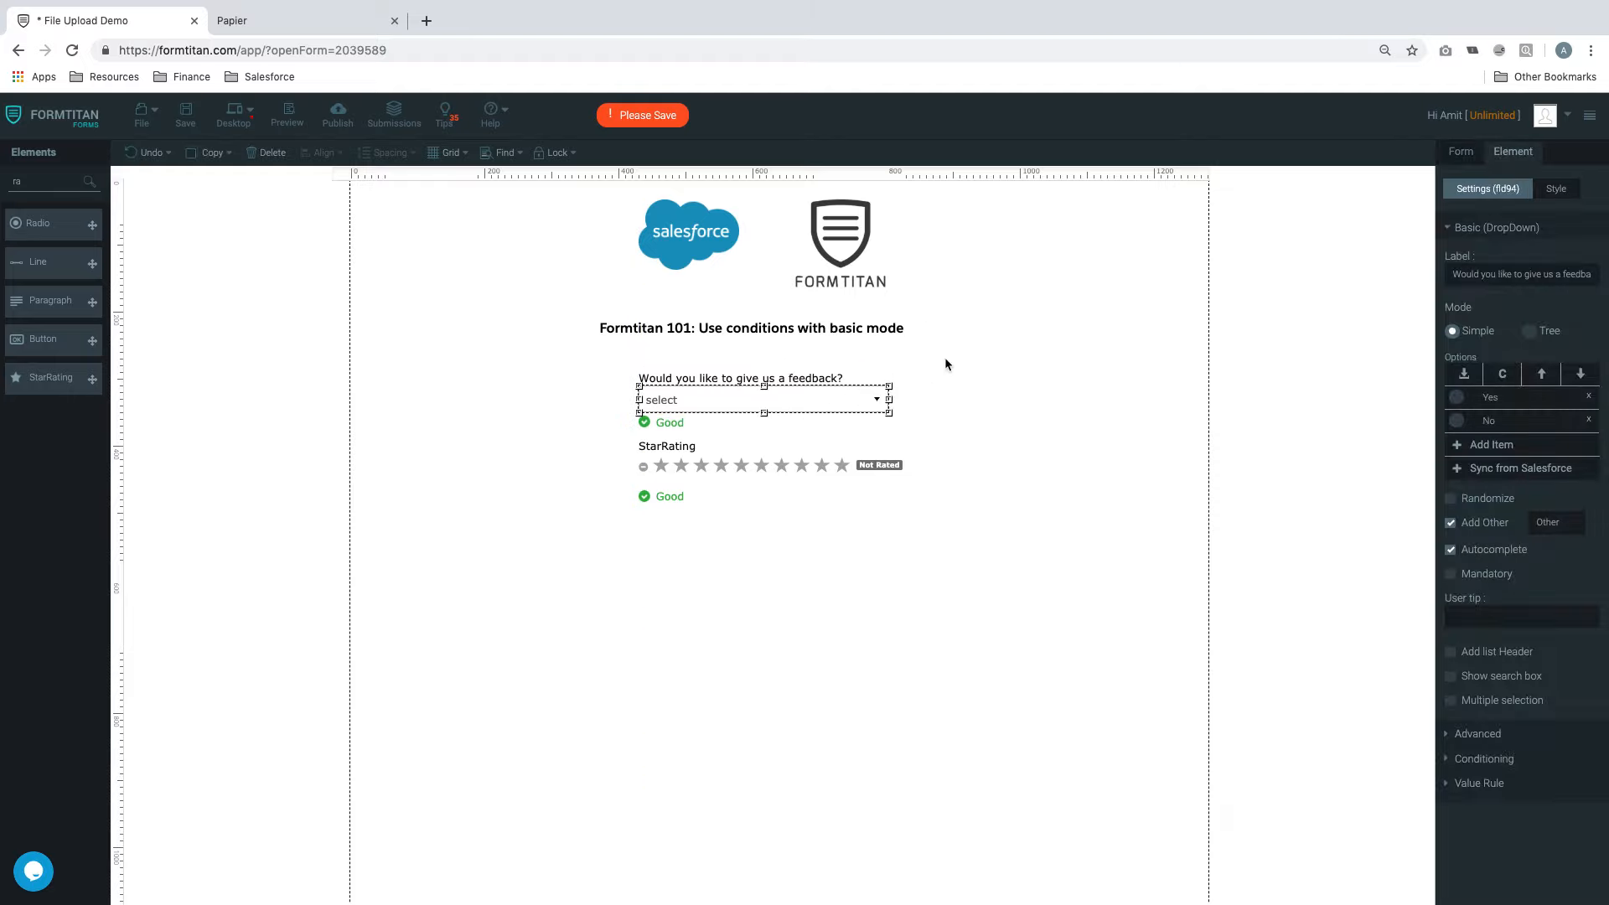
pyautogui.click(946, 364)
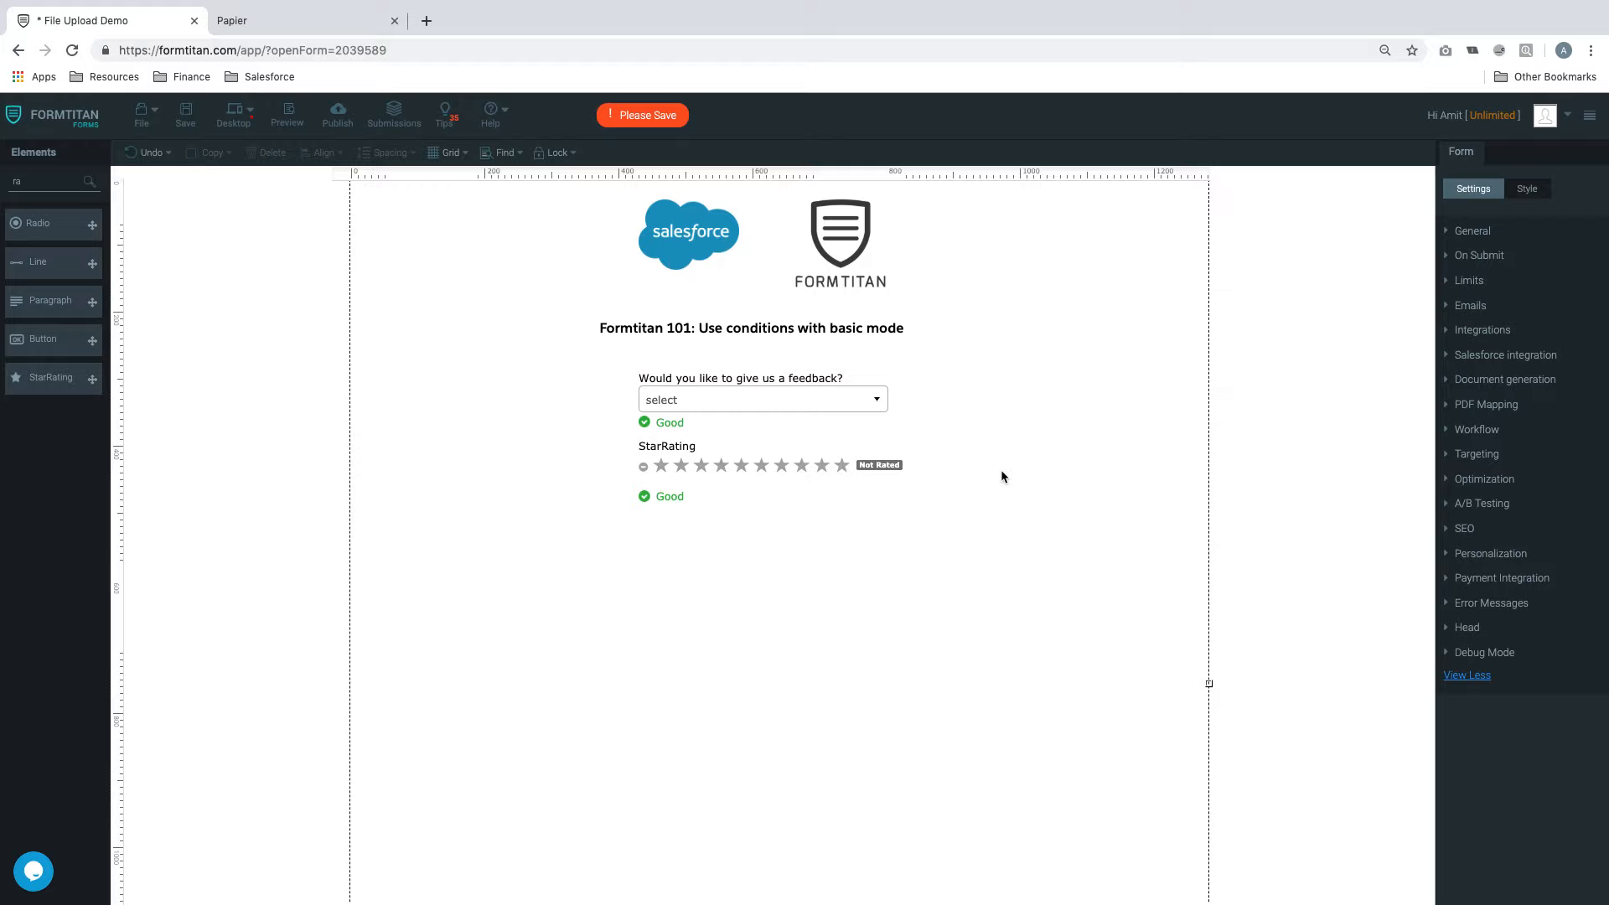
# Open the condition settings of the StarRating element and turn on Basic mode
pyautogui.click(846, 466)
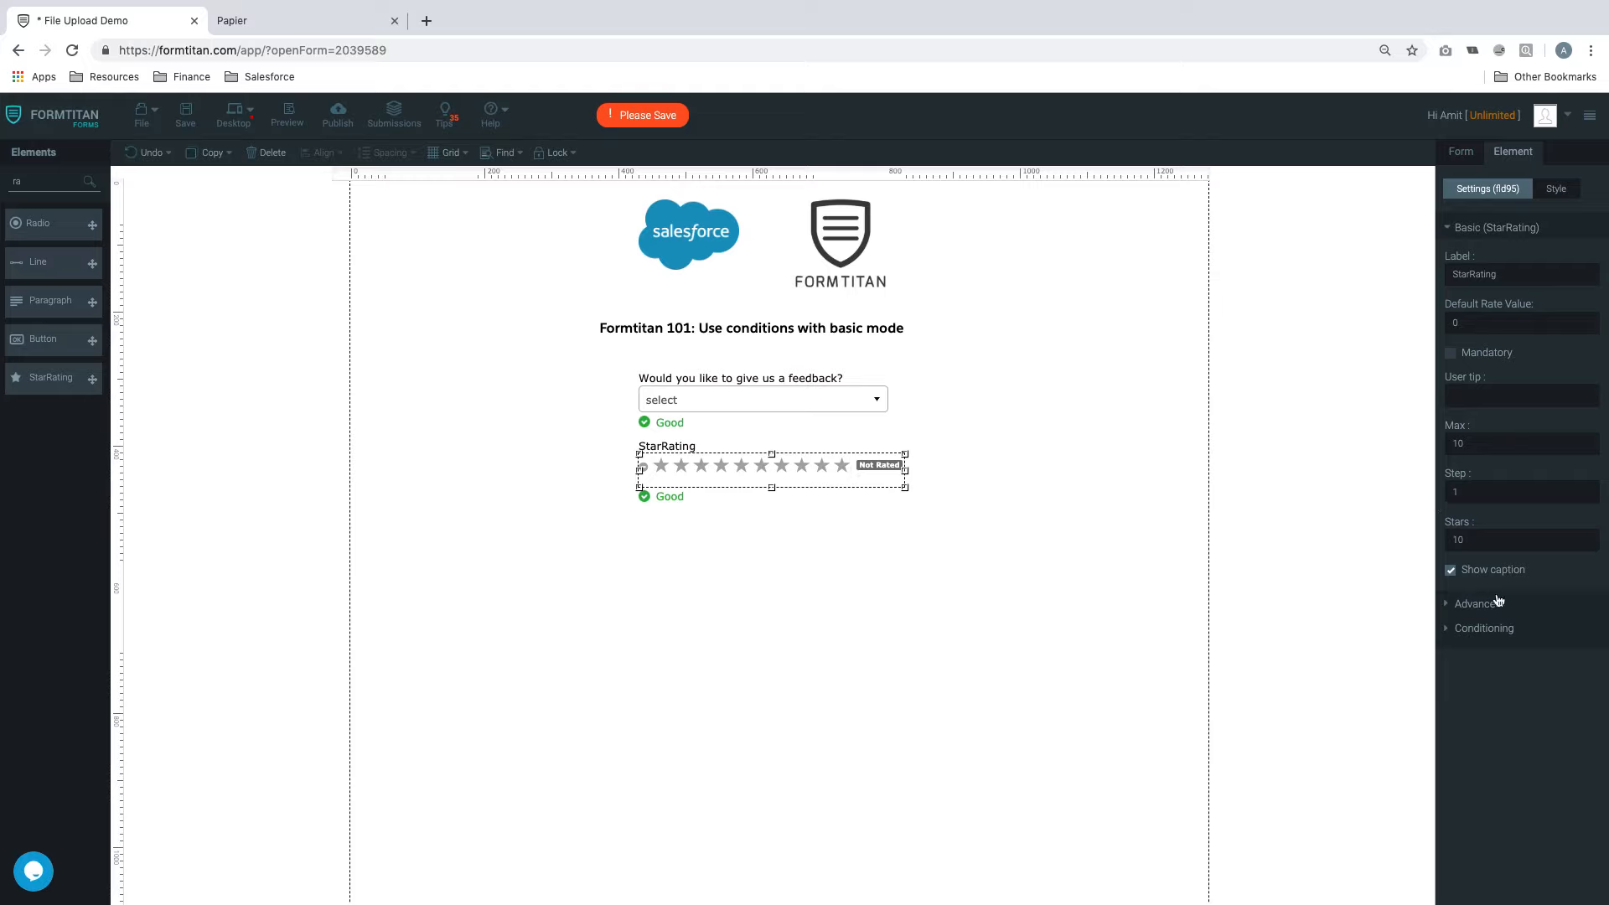
pyautogui.click(1493, 632)
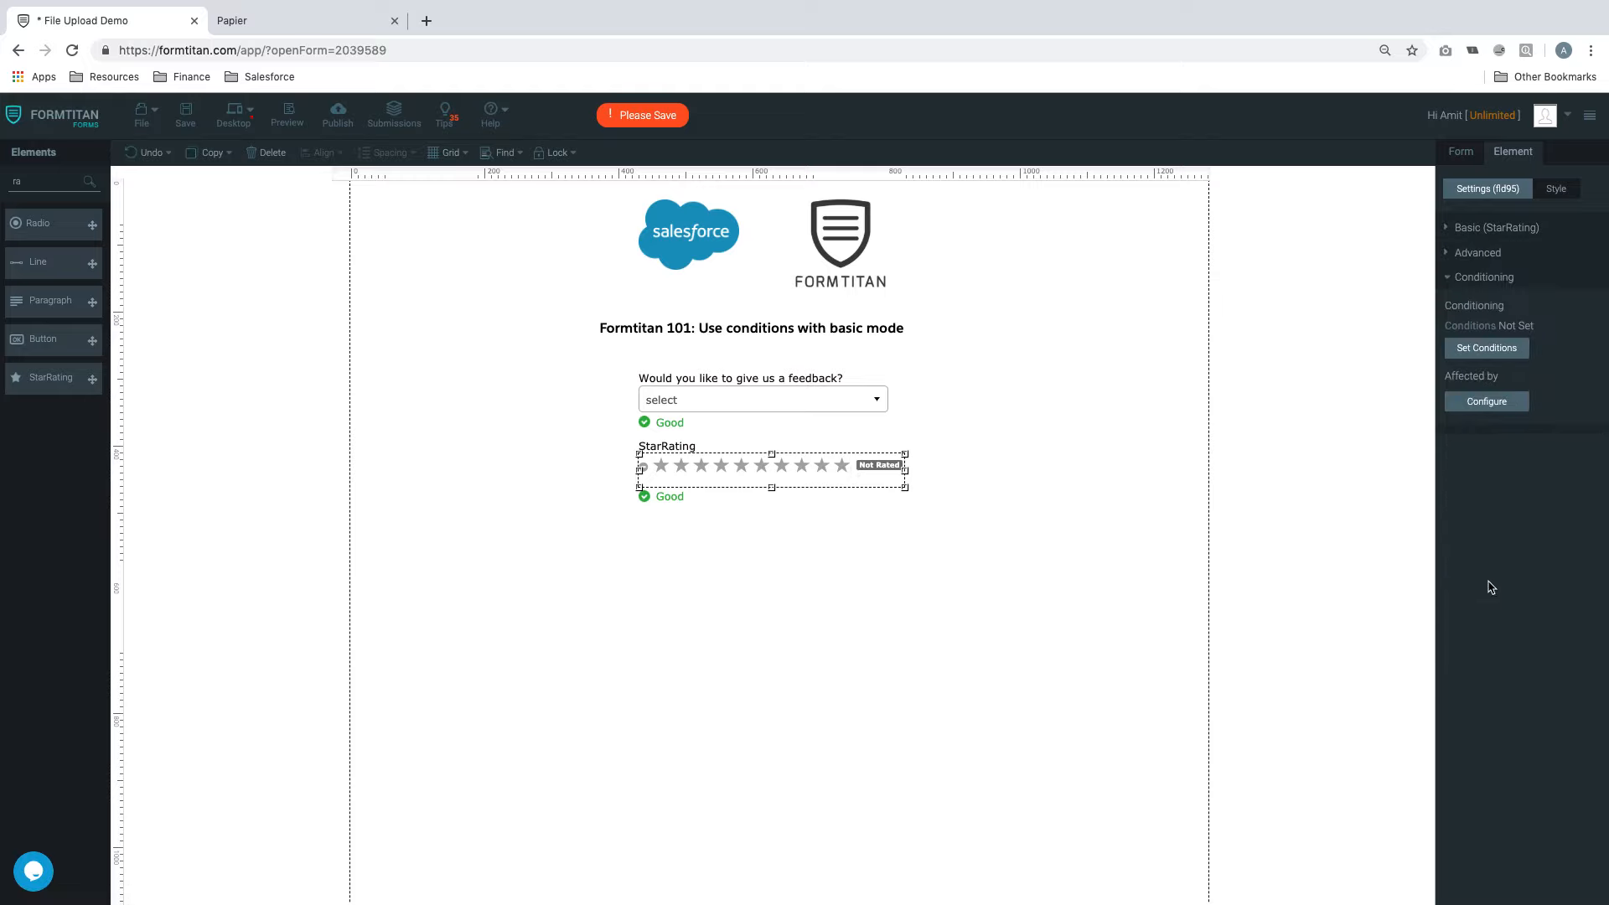
pyautogui.click(1504, 348)
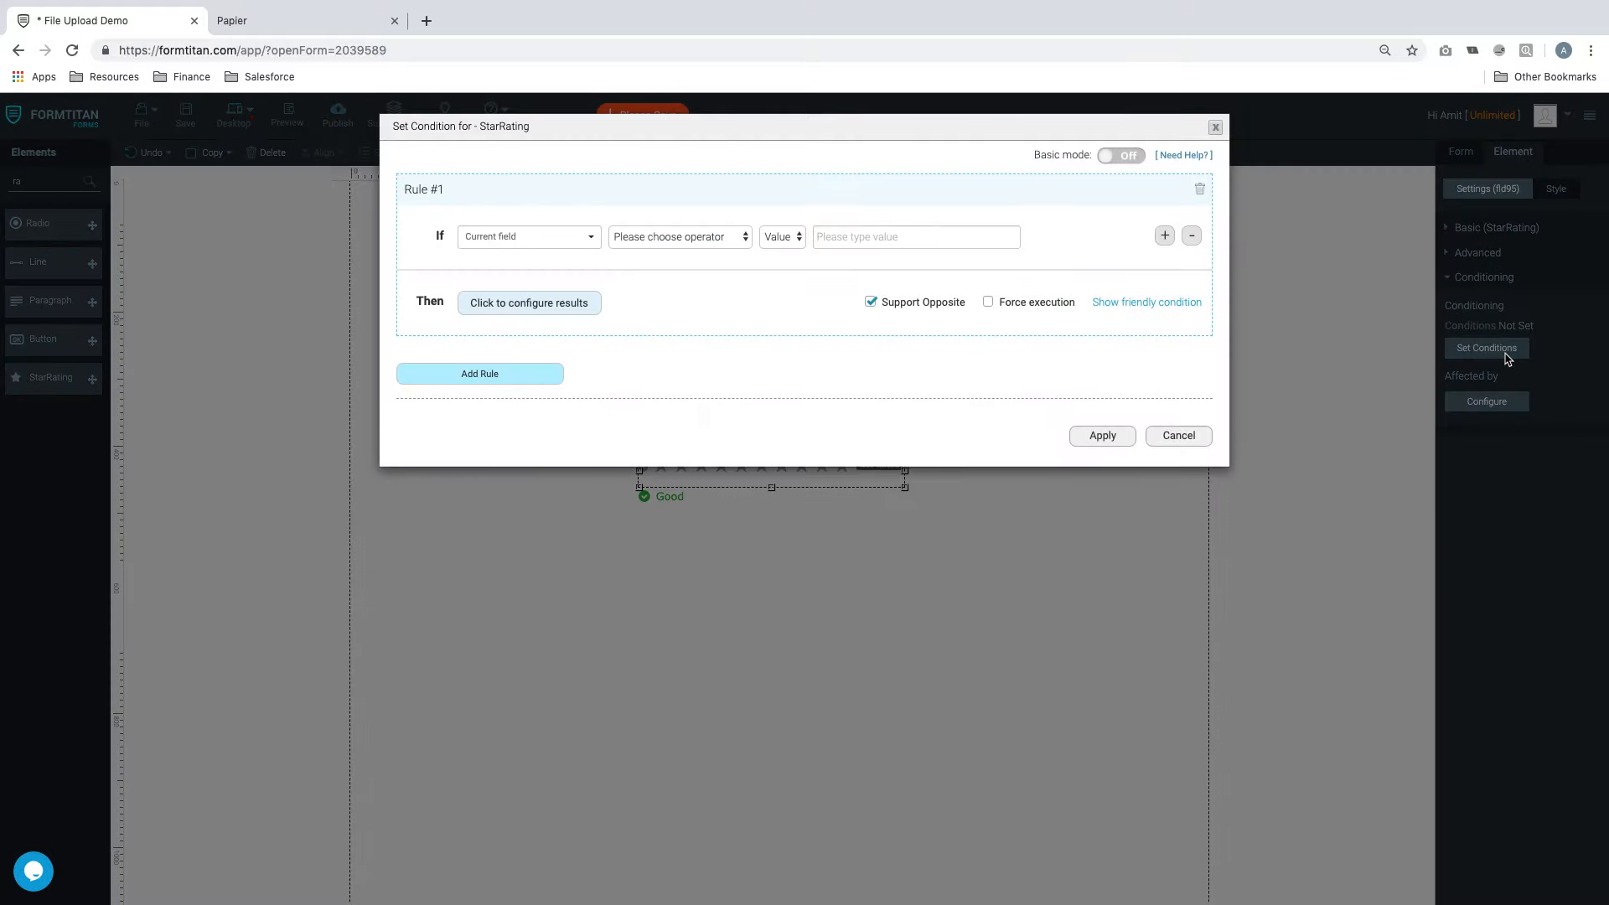
pyautogui.moveTo(1040, 155); pyautogui.dragTo(1082, 153)
pyautogui.click(1040, 155)
pyautogui.click(1116, 157)
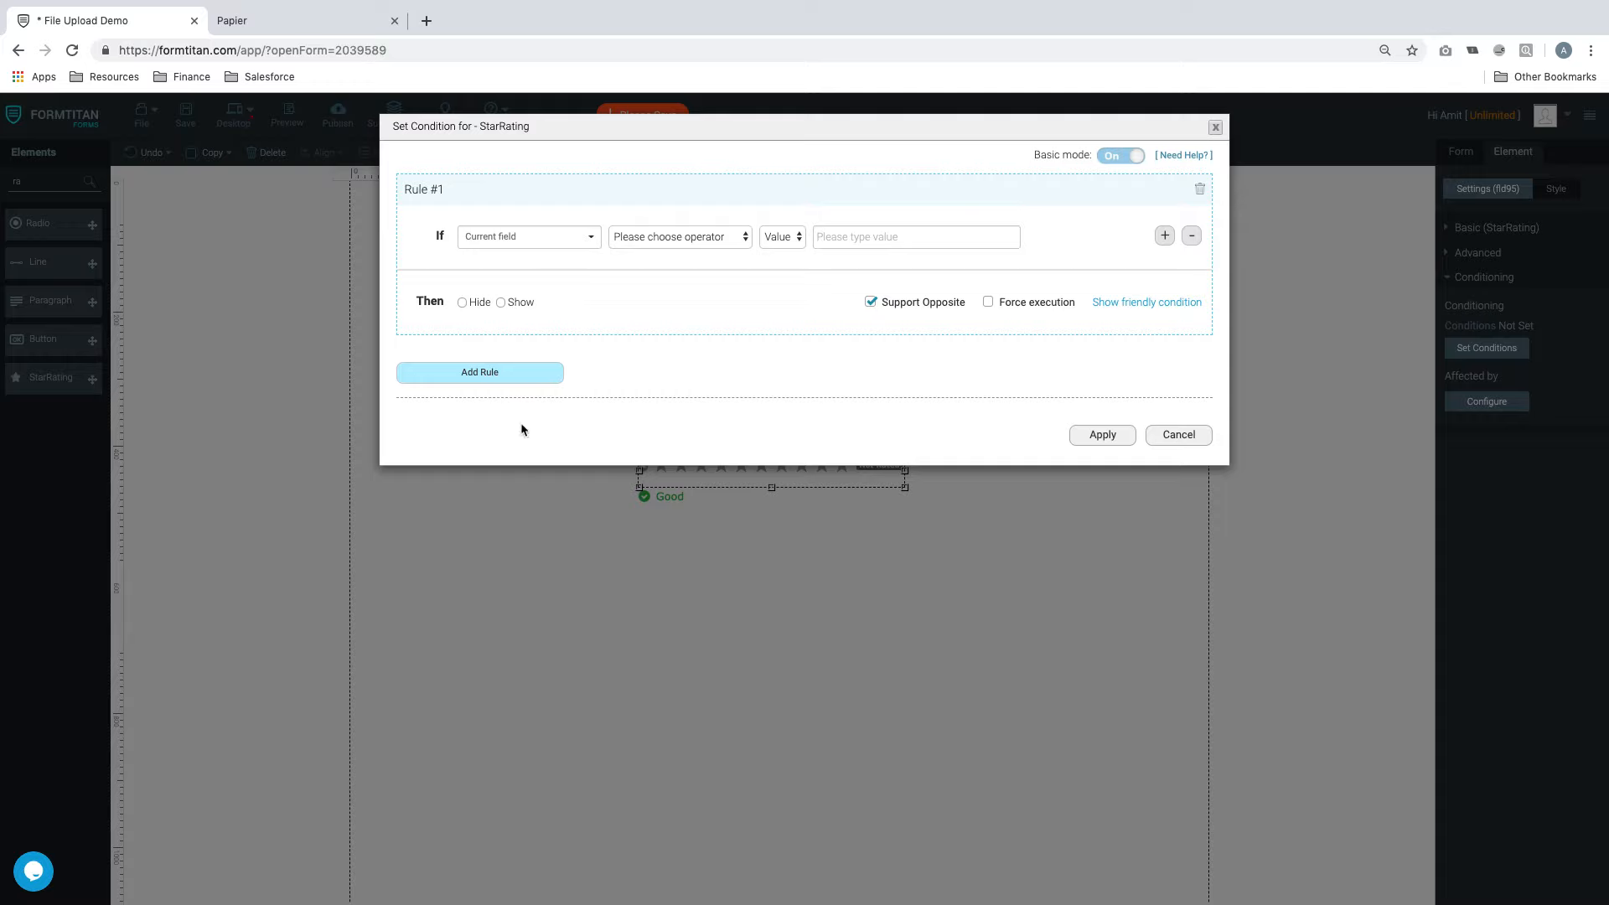
# Define Rule #1 to Show the StarRating when the feedback dropdown Equals Yes, with Support Opposite disabled
pyautogui.click(871, 302)
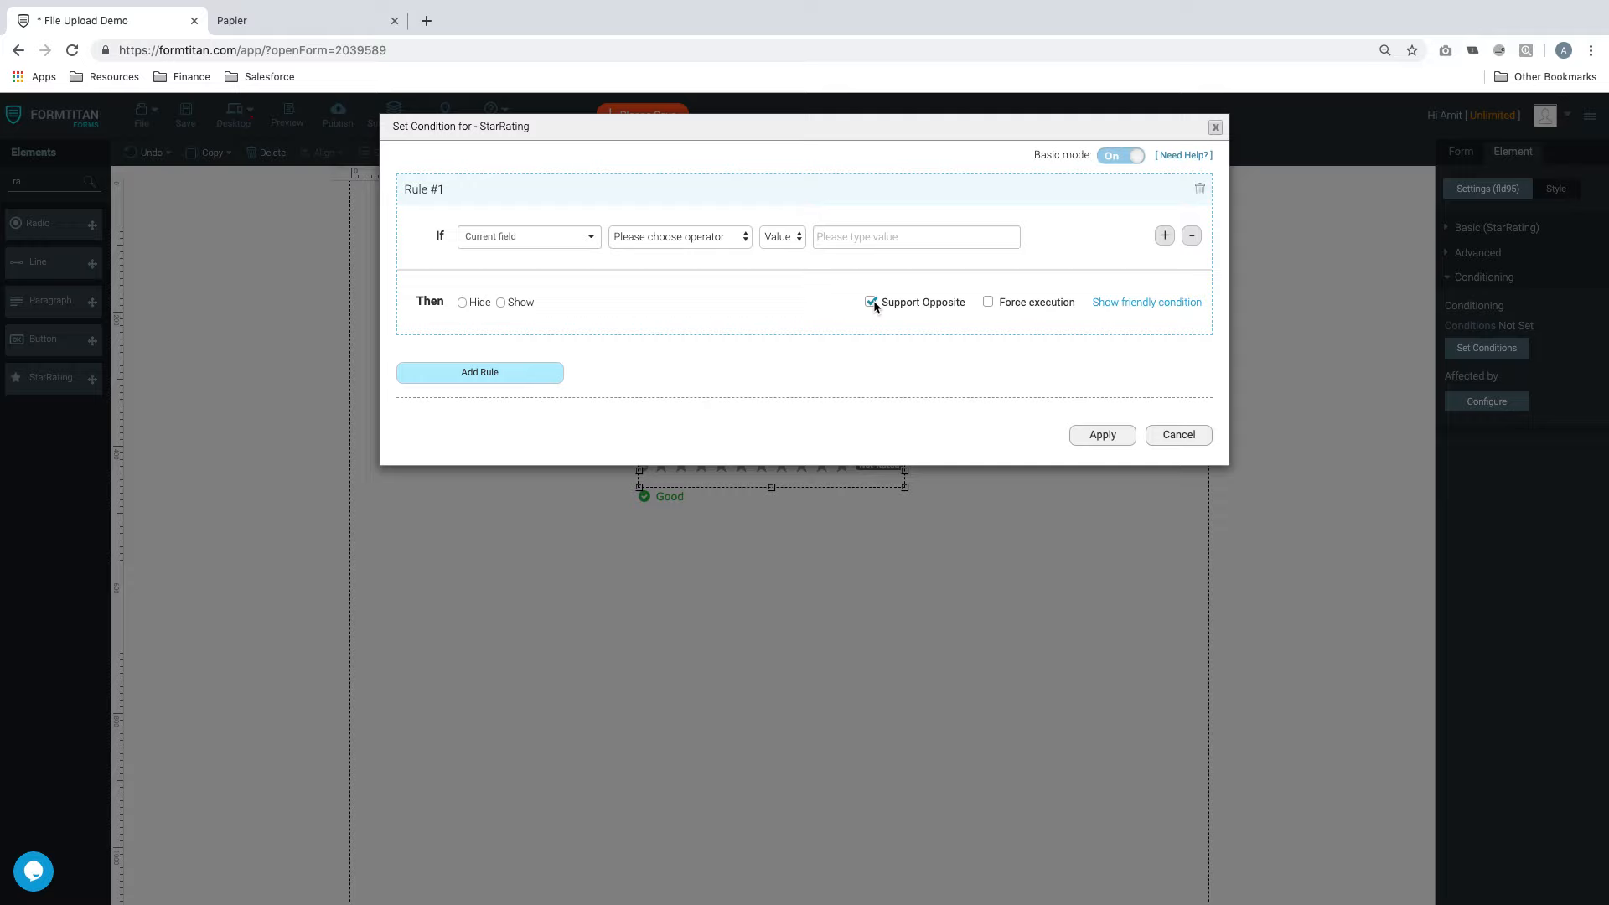
pyautogui.click(580, 243)
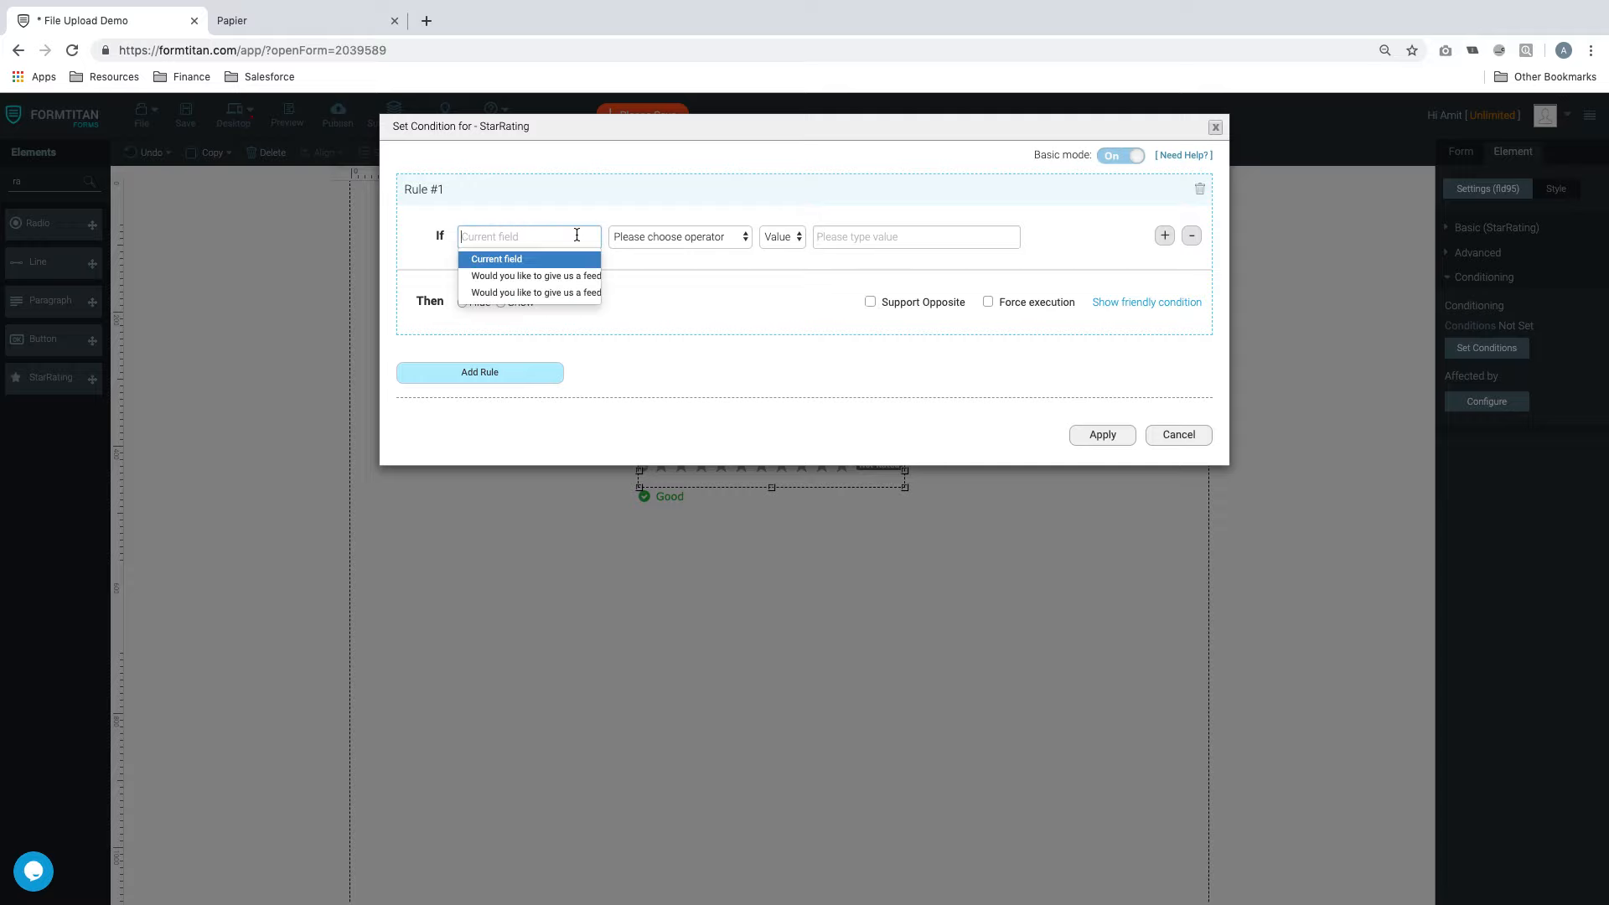
pyautogui.click(568, 277)
pyautogui.click(675, 242)
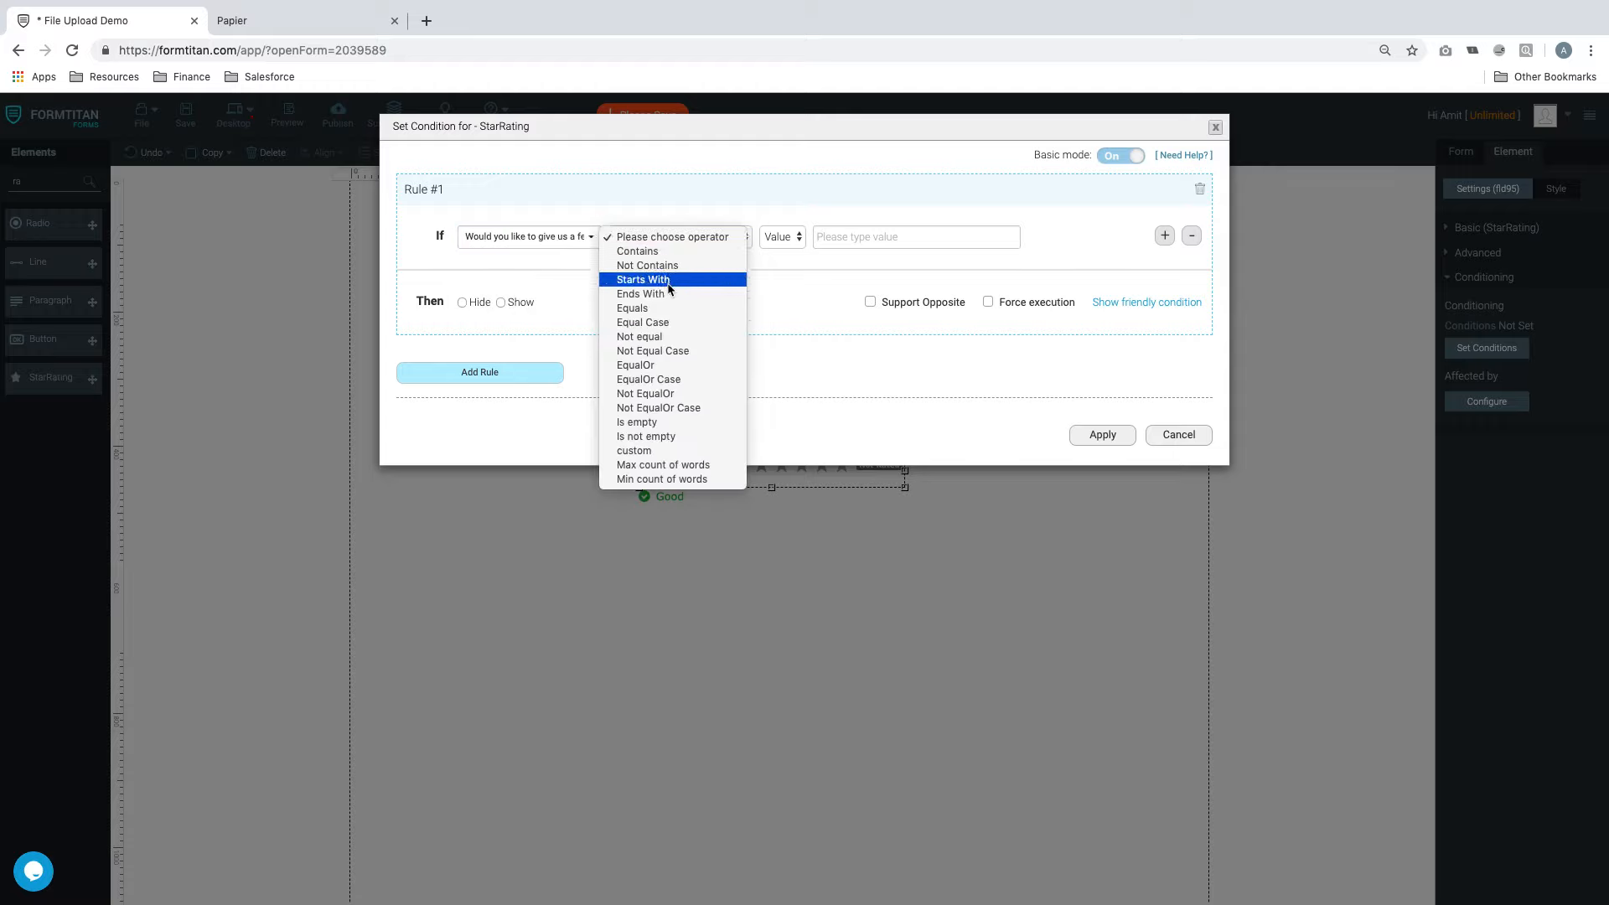
pyautogui.click(796, 238)
pyautogui.click(870, 236)
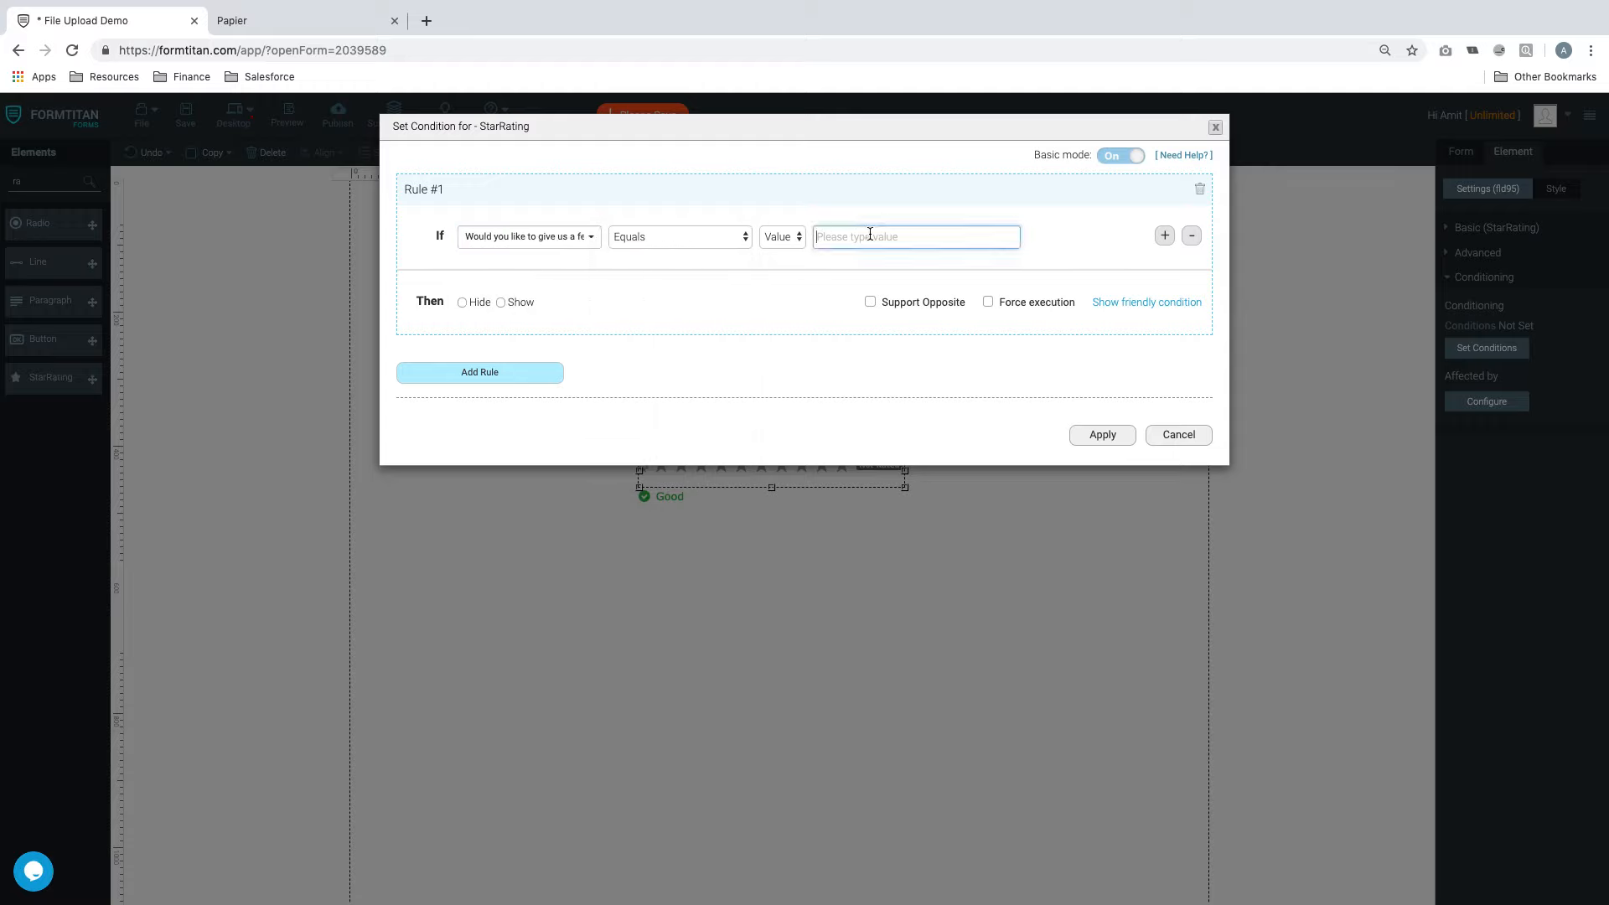
pyautogui.write('Yes')
pyautogui.click(501, 304)
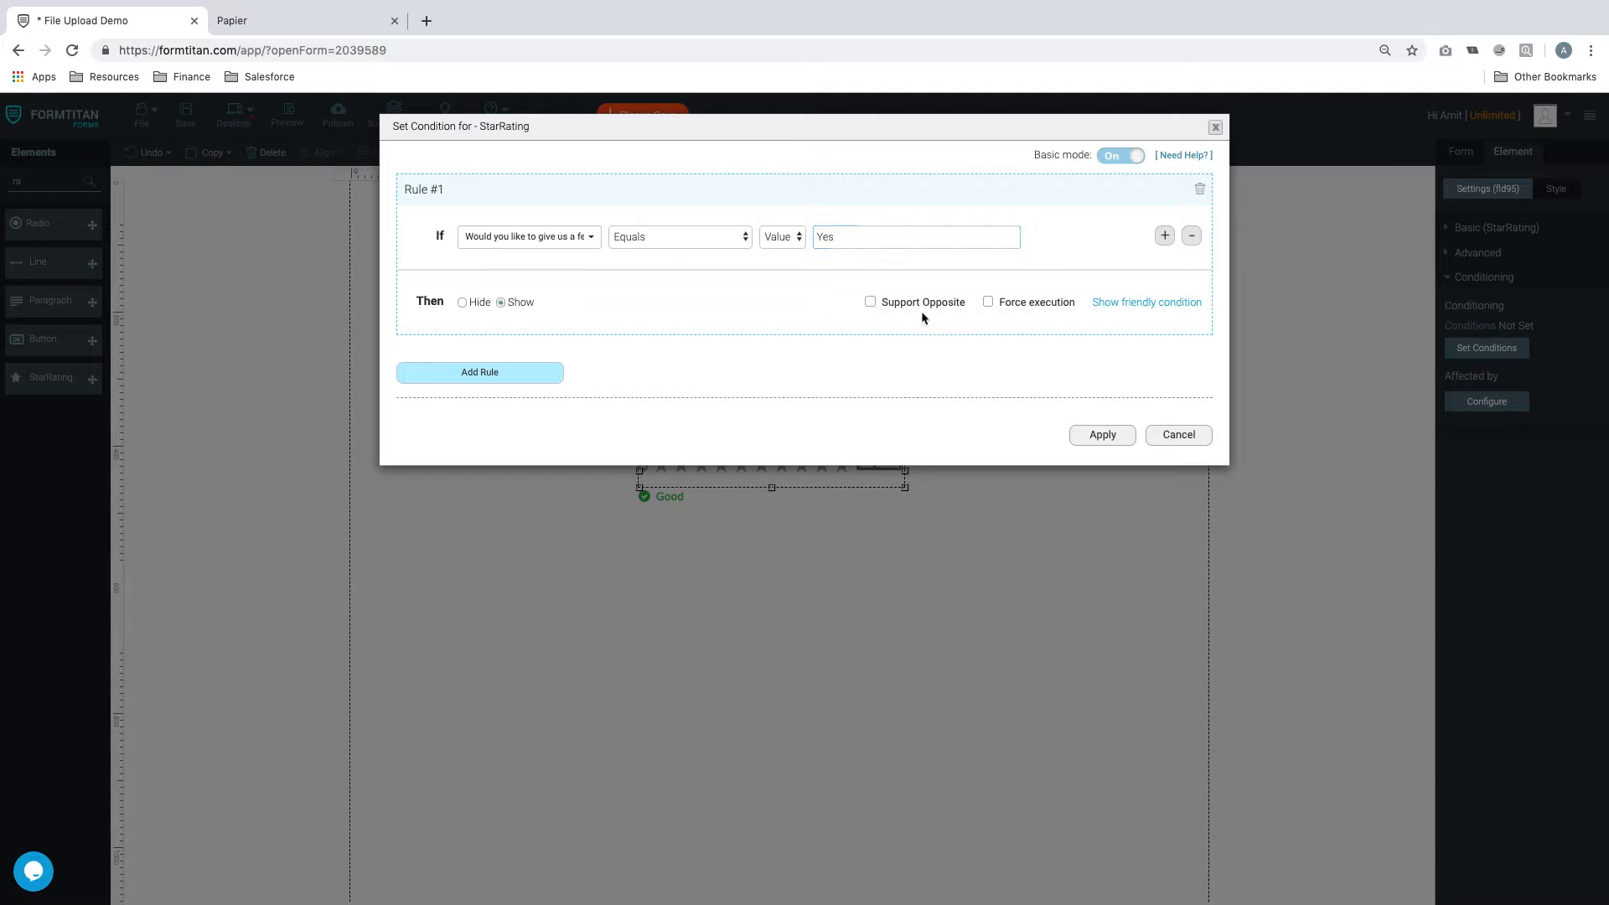
# Add Rule #2 to Hide the StarRating when the feedback dropdown Equals No, with Support Opposite disabled
pyautogui.click(536, 371)
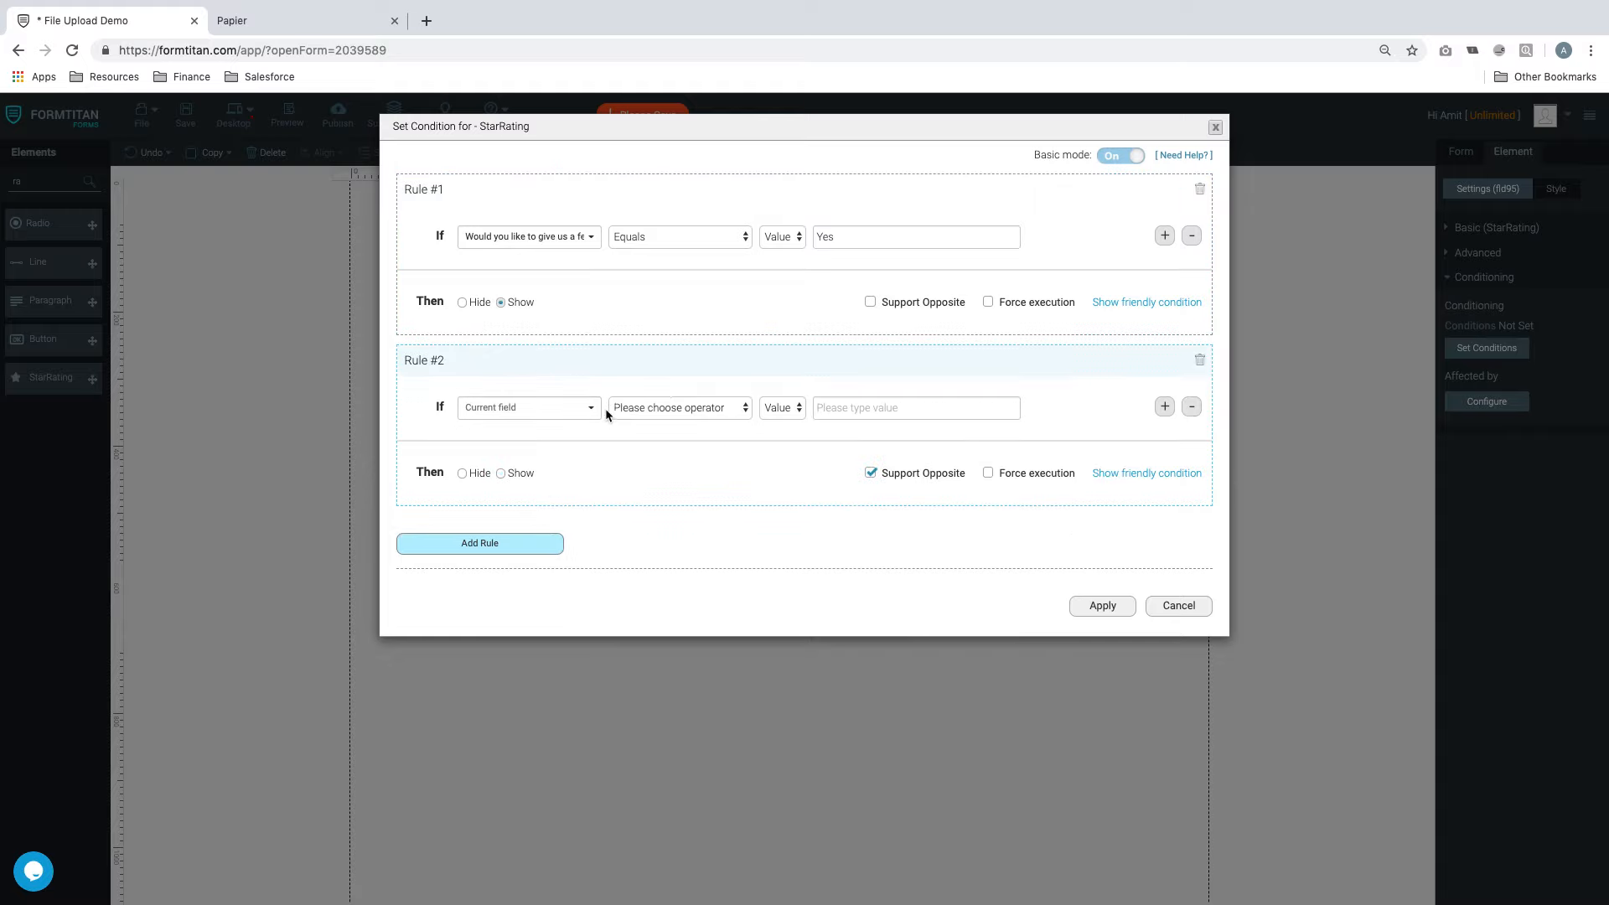
pyautogui.click(575, 409)
pyautogui.click(560, 453)
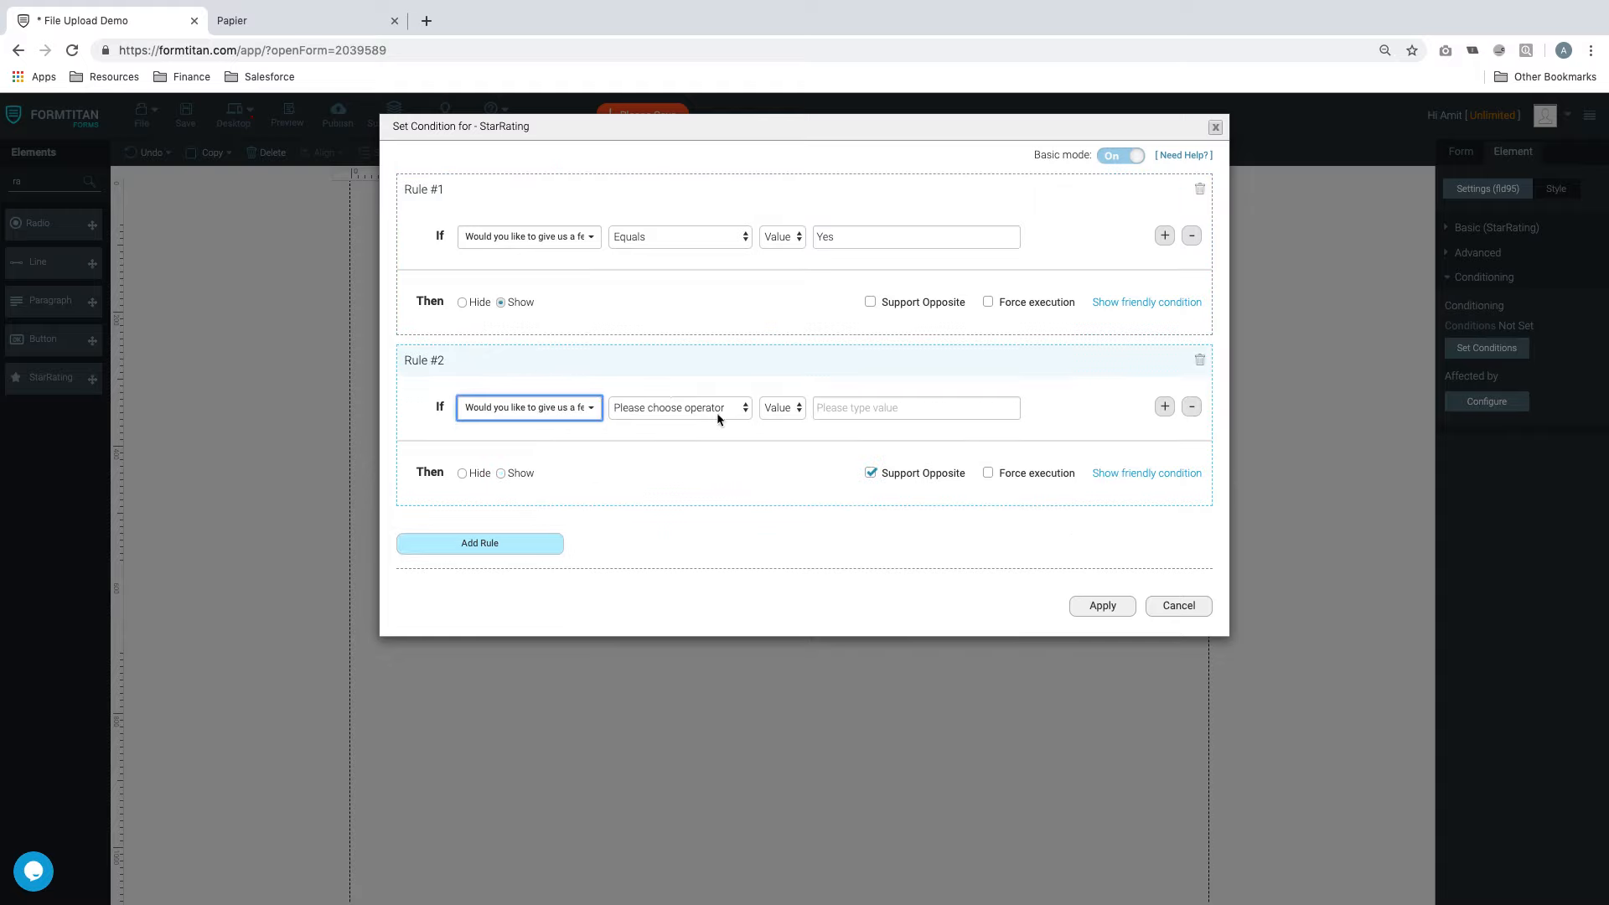
pyautogui.click(716, 408)
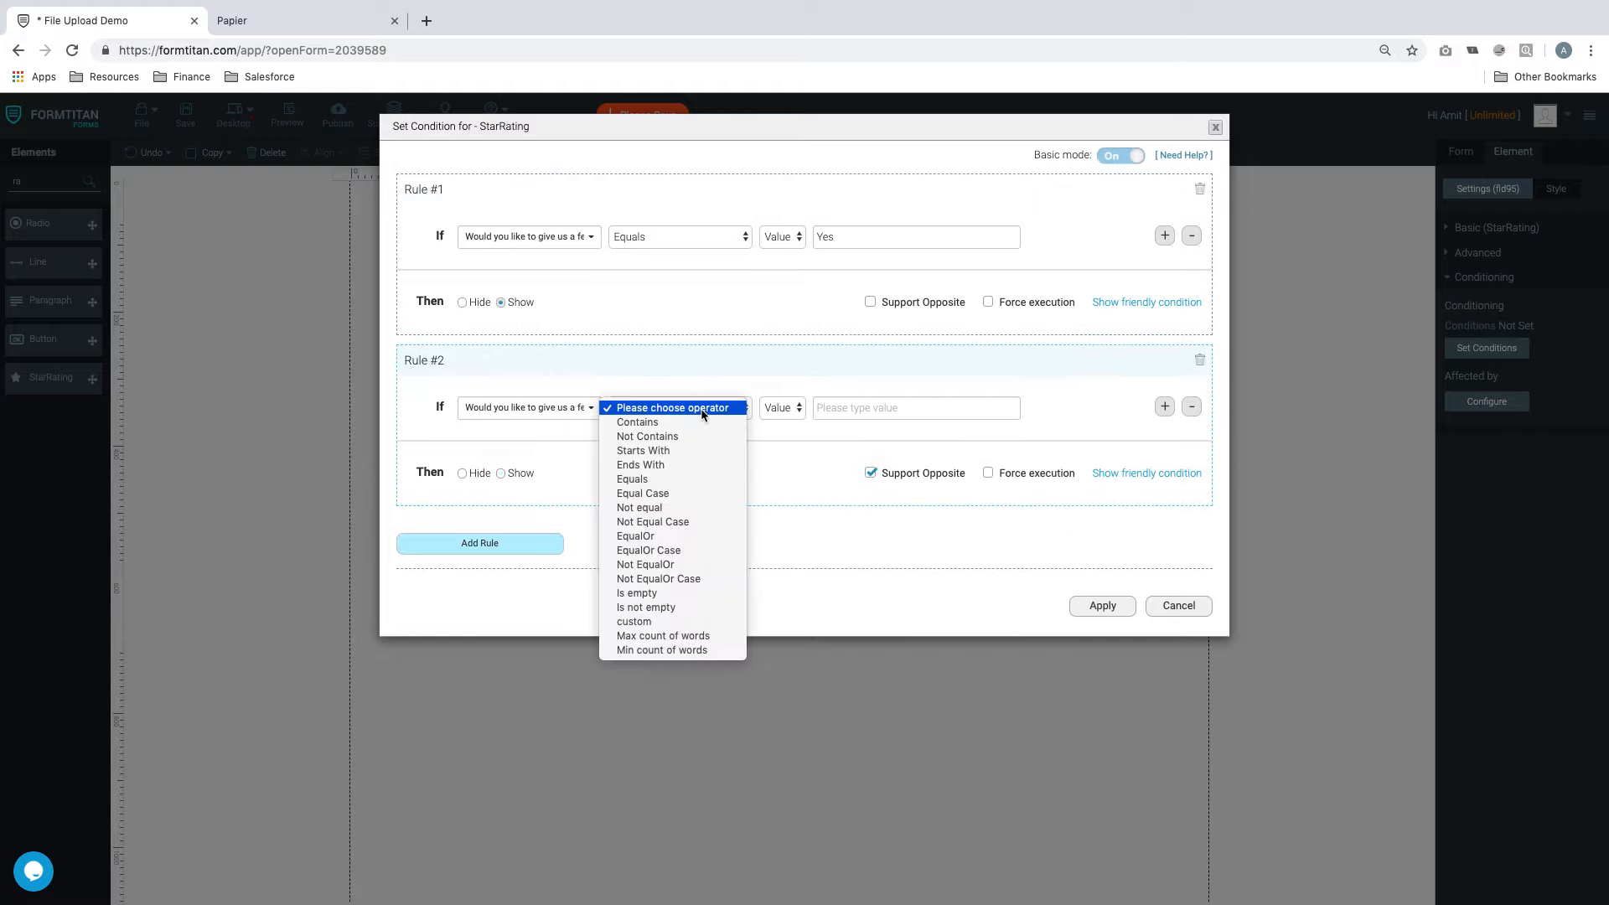
pyautogui.click(647, 480)
pyautogui.click(914, 402)
pyautogui.write('N')
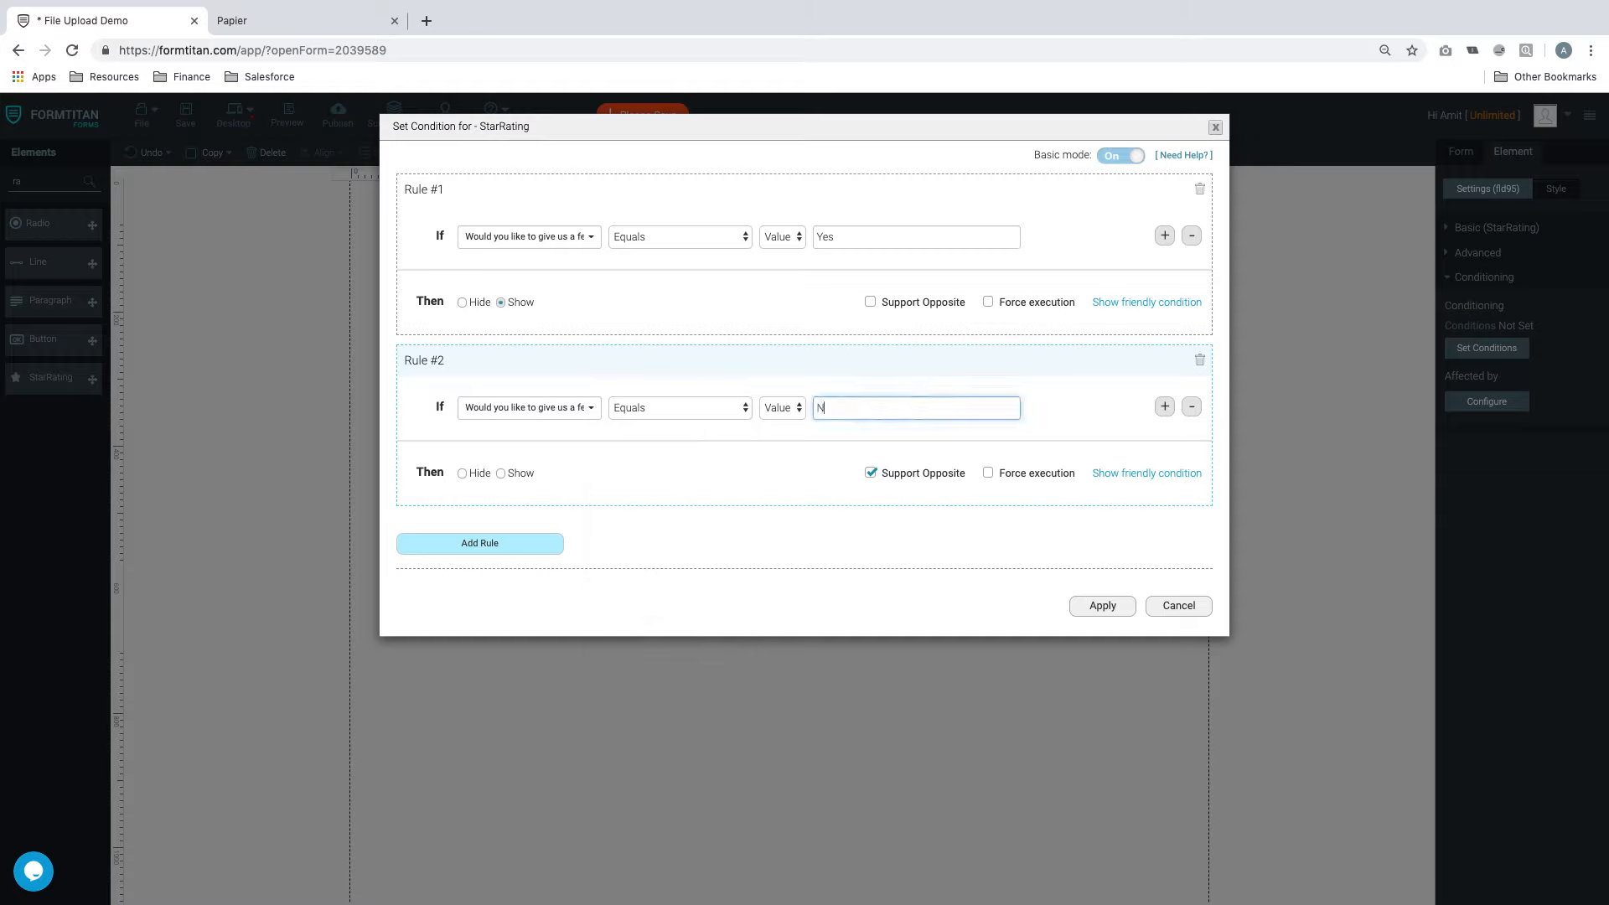
pyautogui.write('o')
pyautogui.click(872, 474)
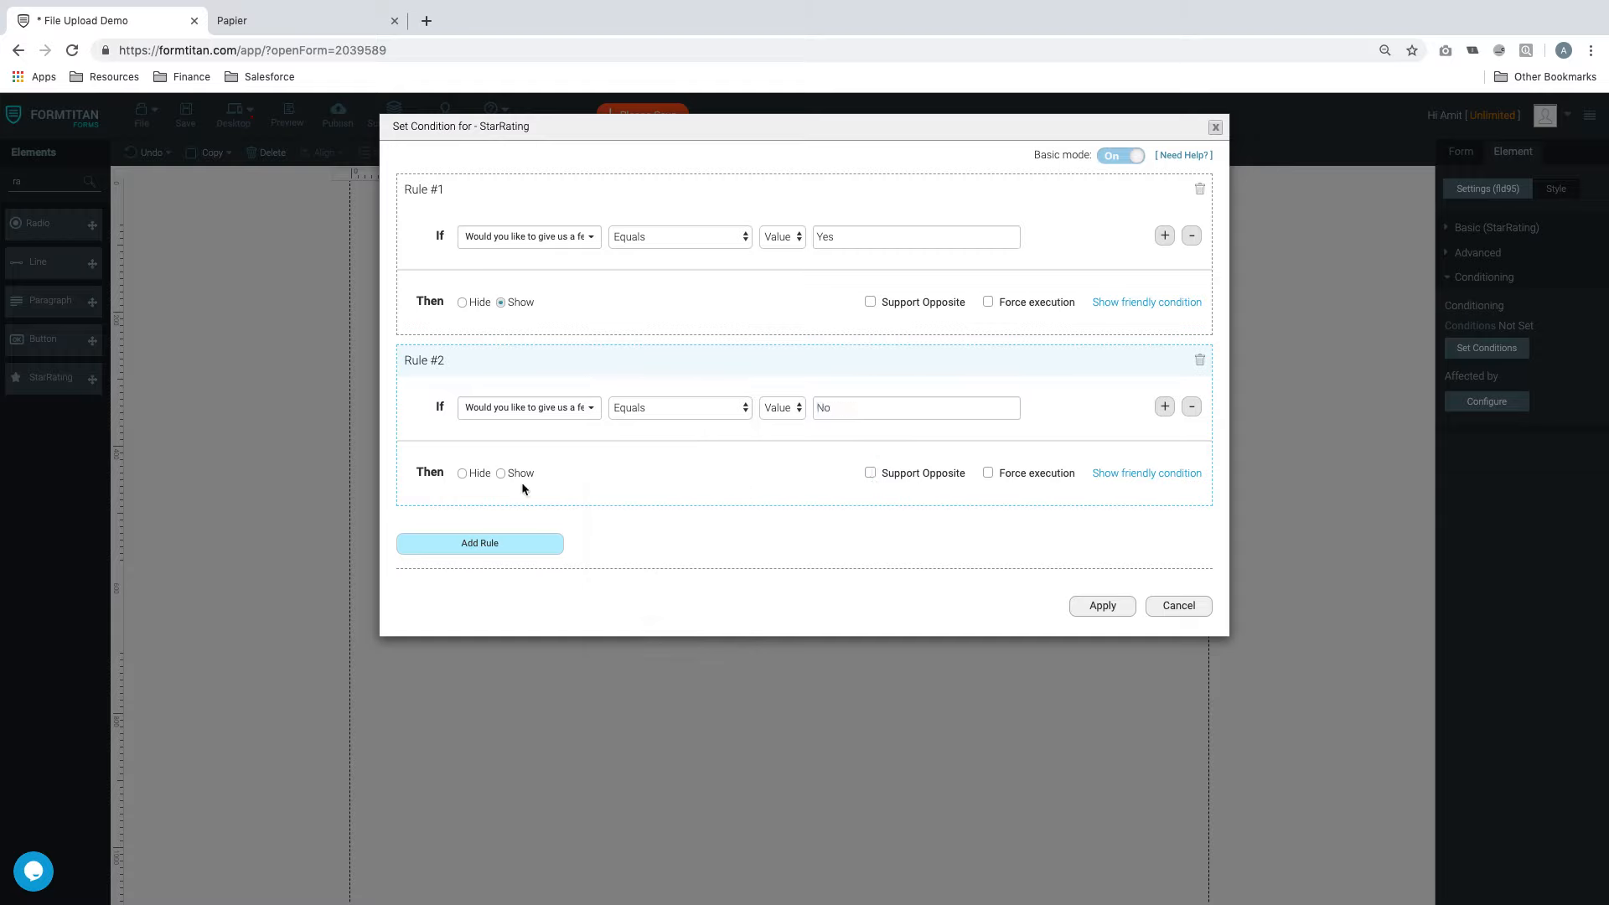
# Add Rule #3 to Hide the StarRating when the feedback dropdown Is empty, with Support Opposite disabled
pyautogui.click(545, 545)
pyautogui.click(543, 578)
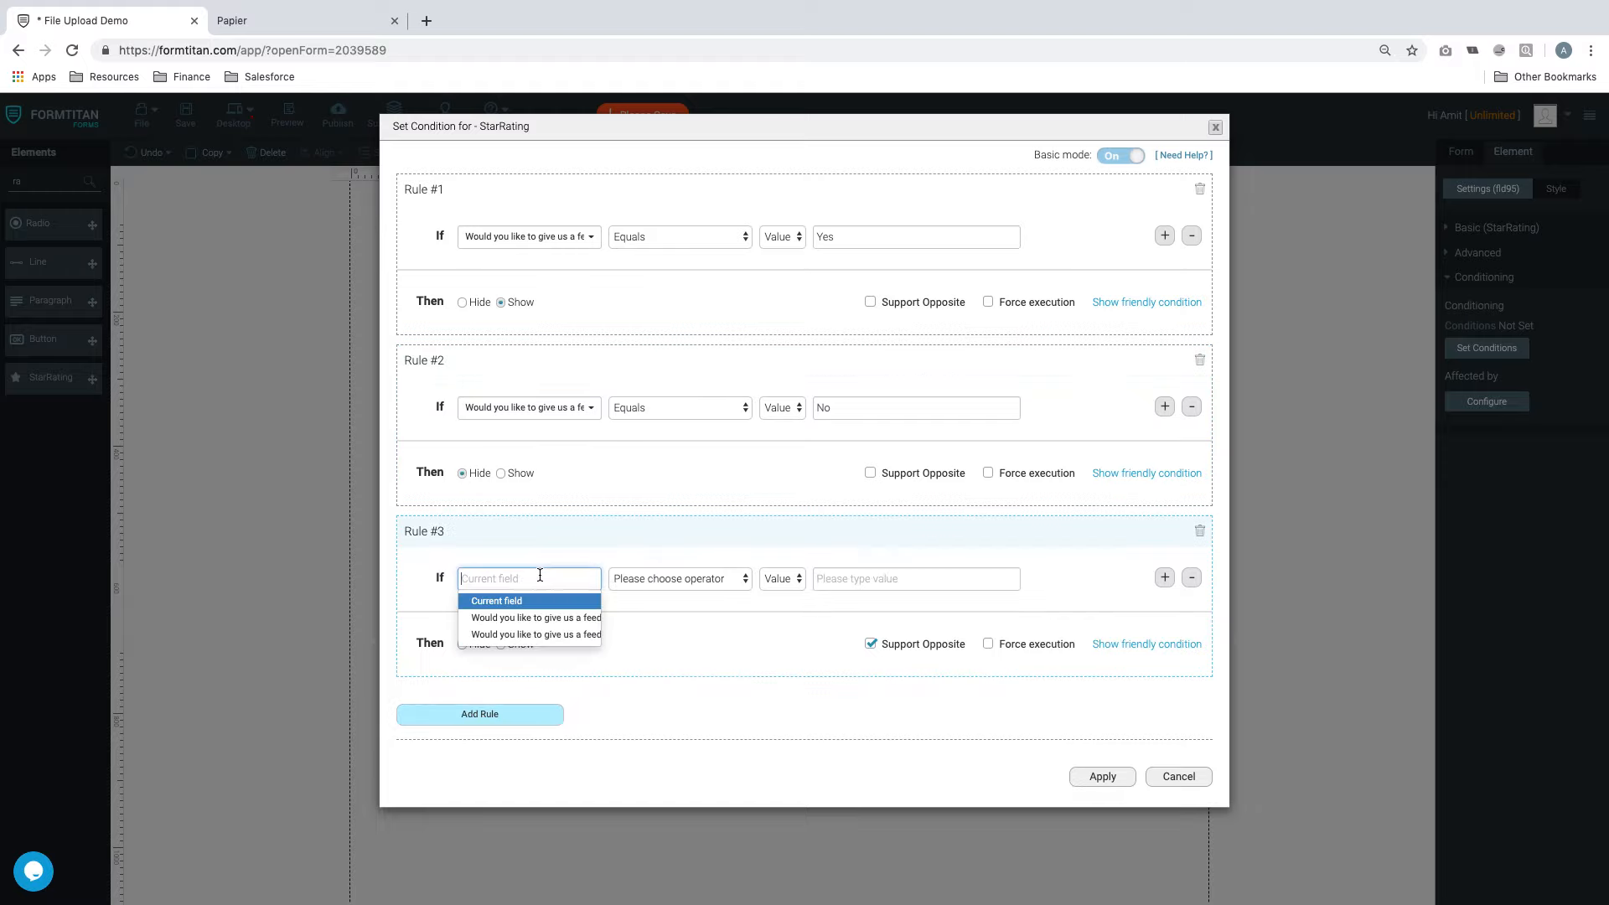
pyautogui.click(547, 632)
pyautogui.click(679, 580)
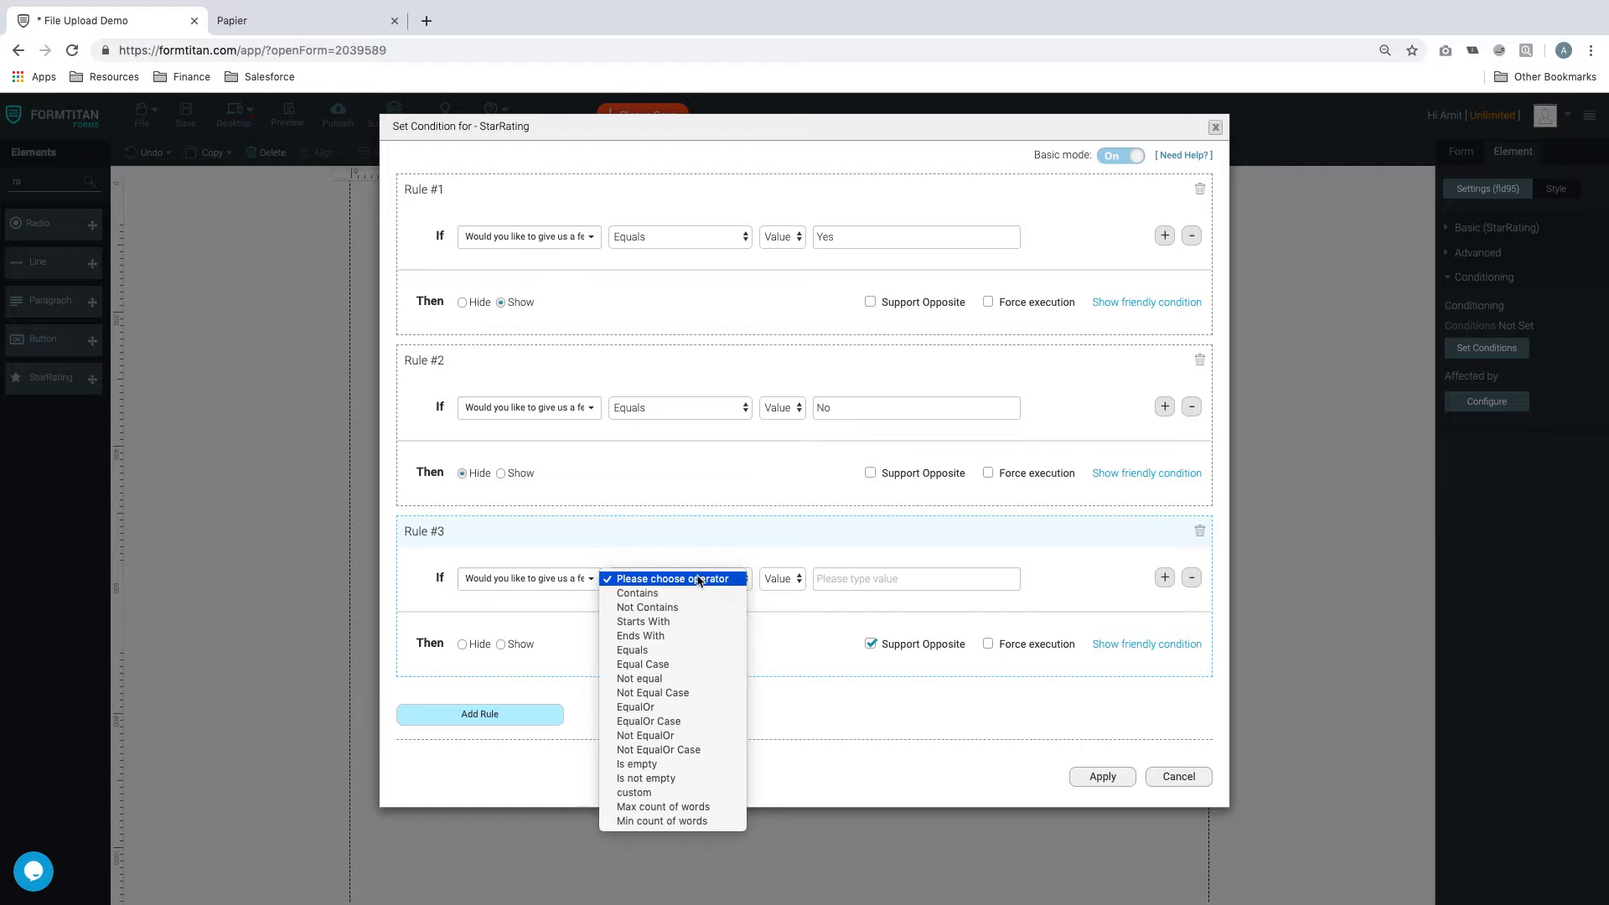
pyautogui.click(670, 768)
pyautogui.click(501, 645)
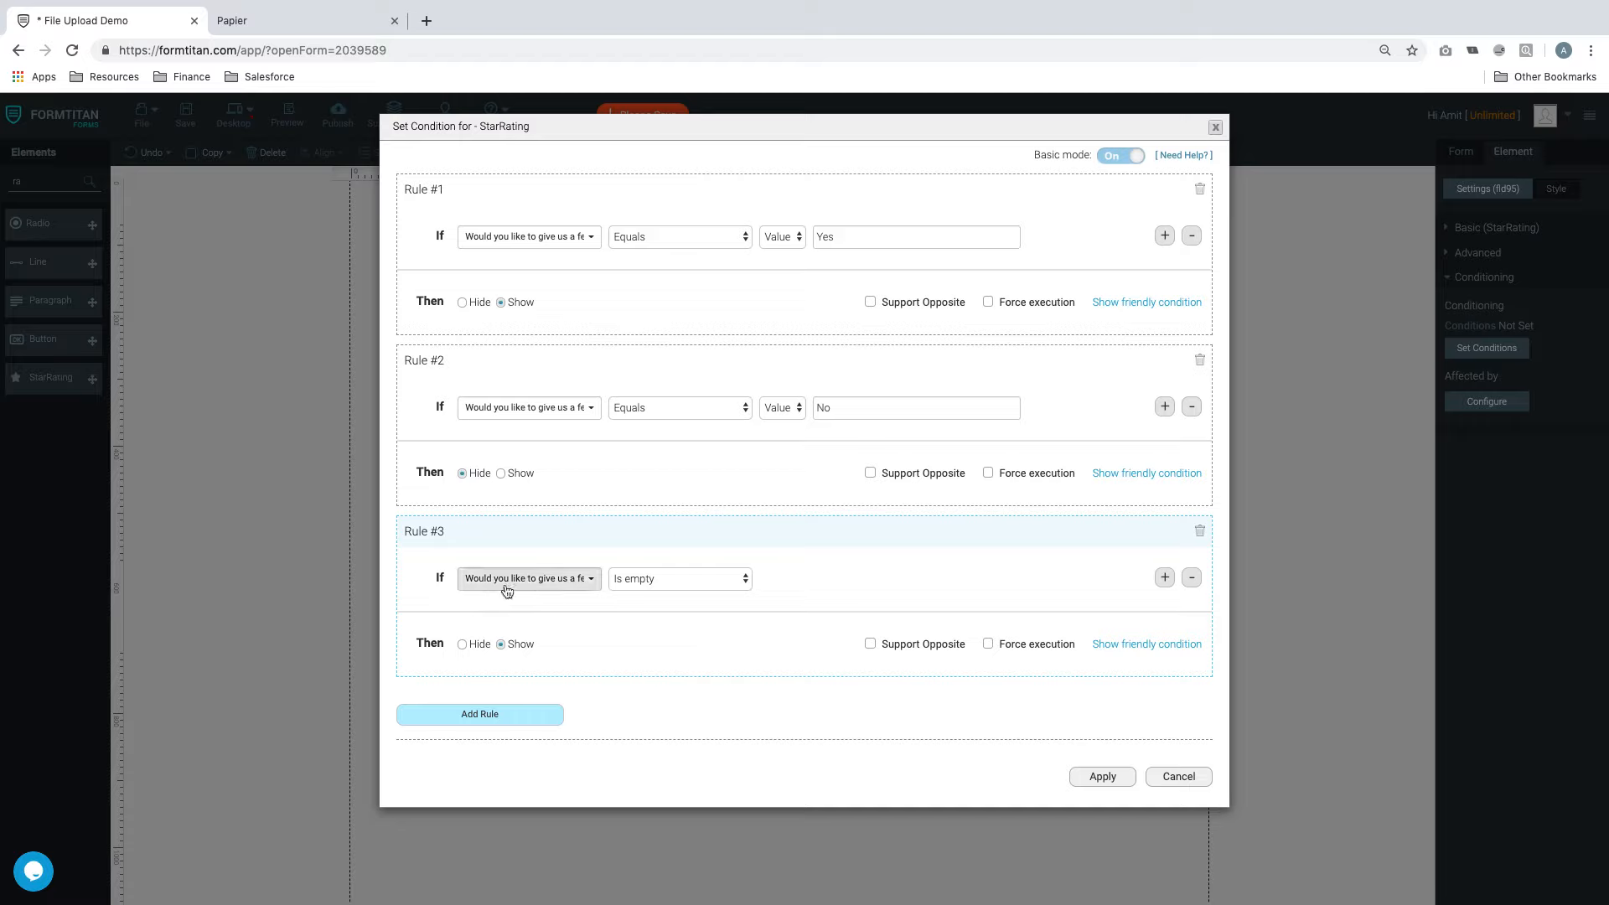
pyautogui.click(462, 644)
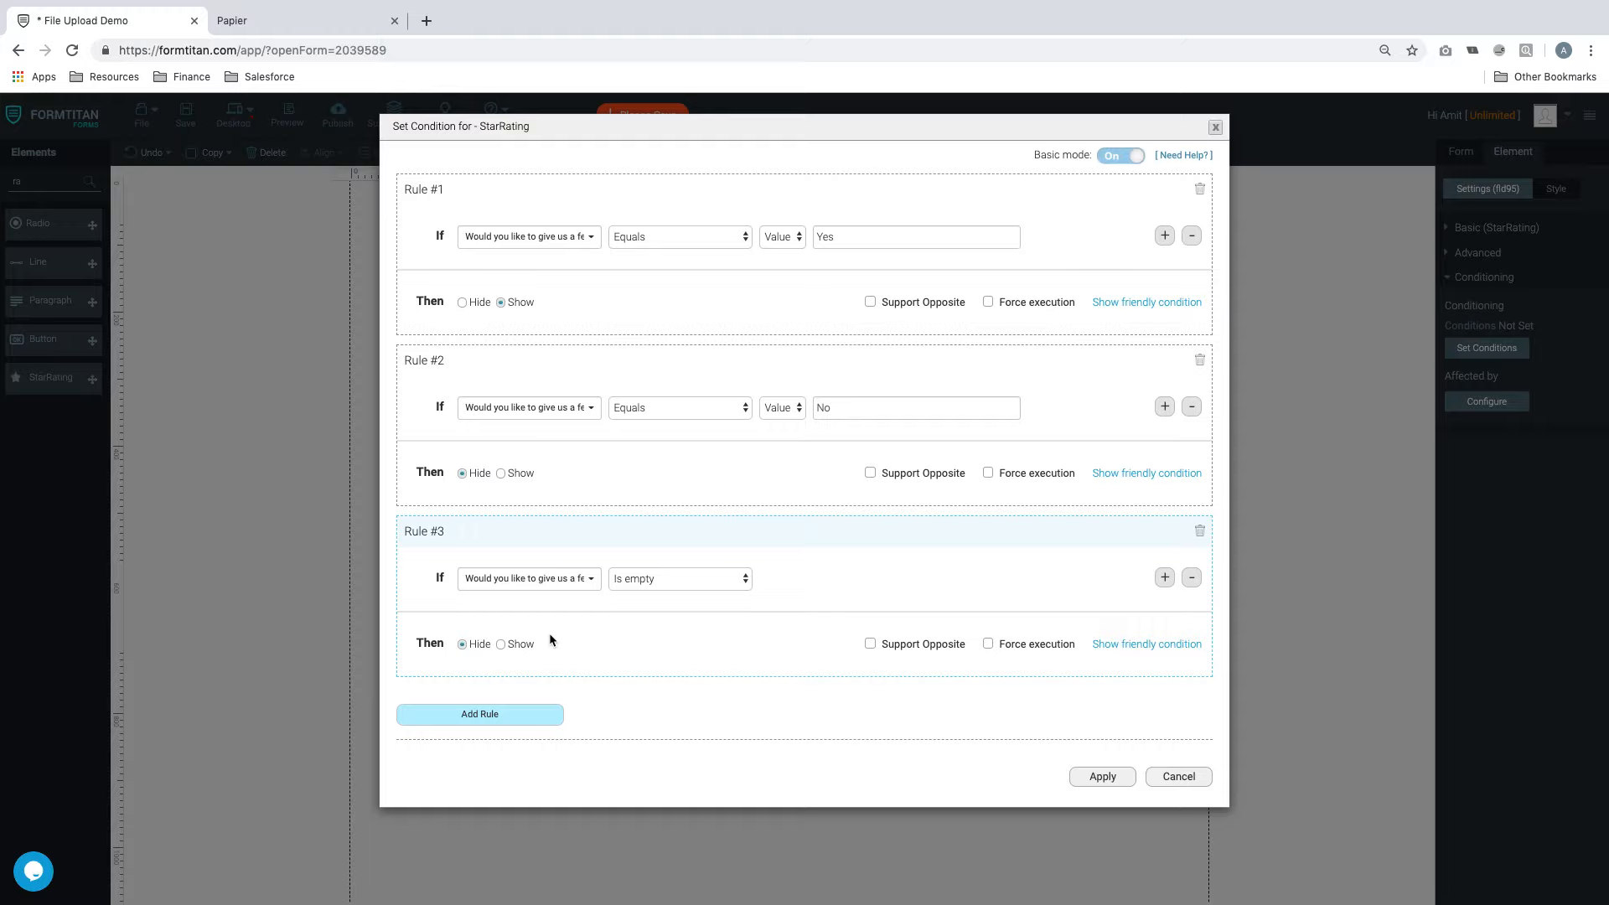
# Apply the three condition rules to the StarRating element and save the form
pyautogui.click(1103, 777)
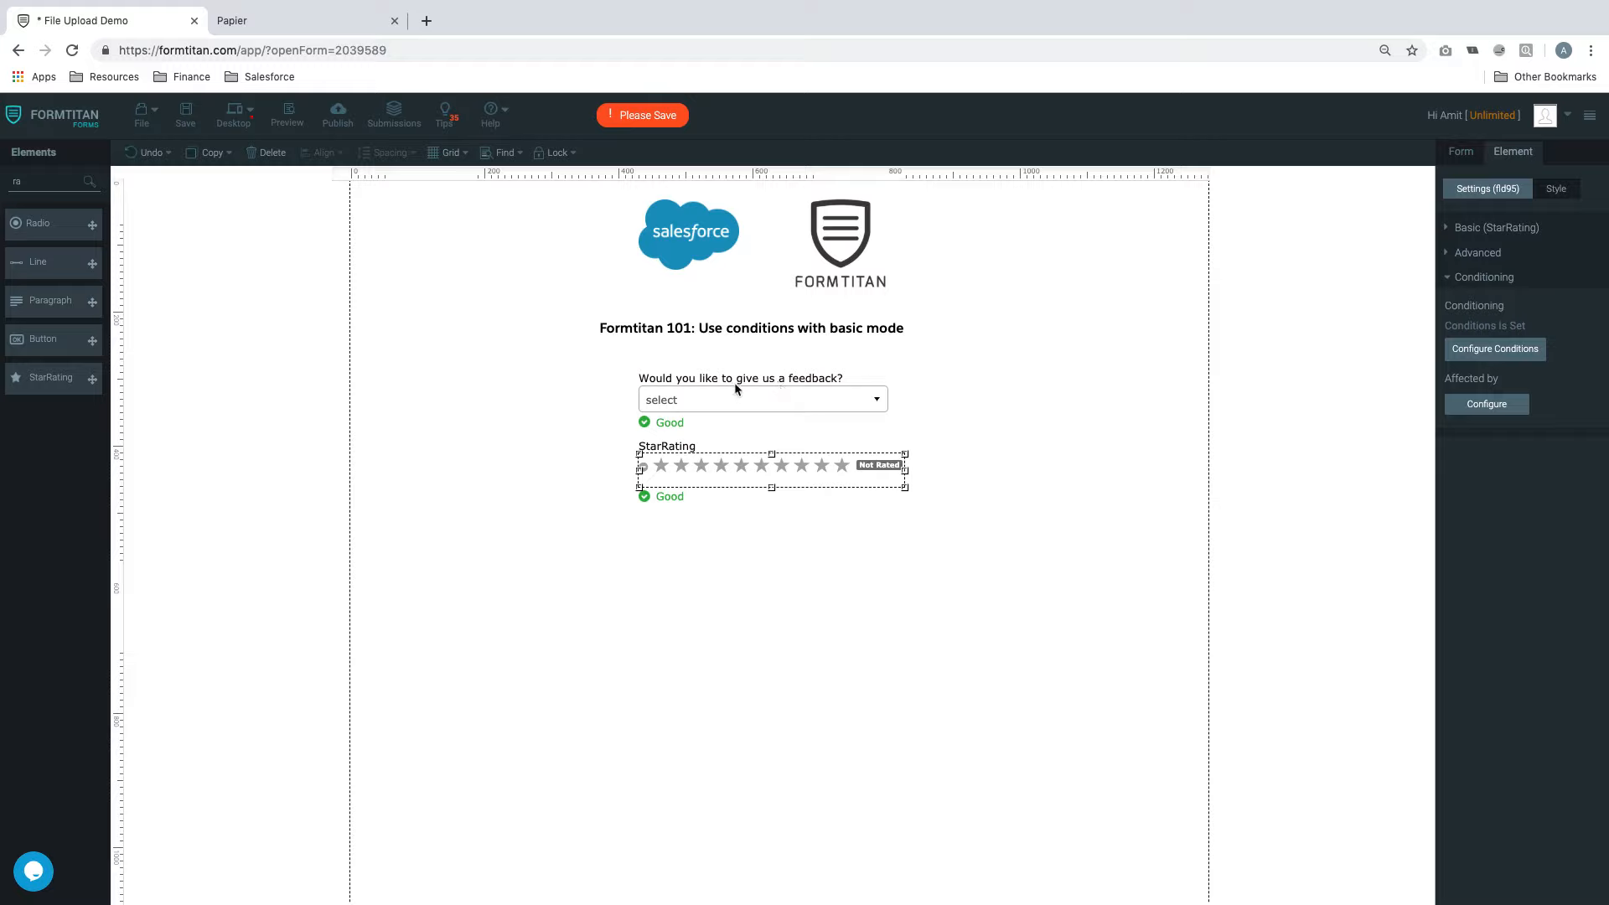
pyautogui.click(185, 116)
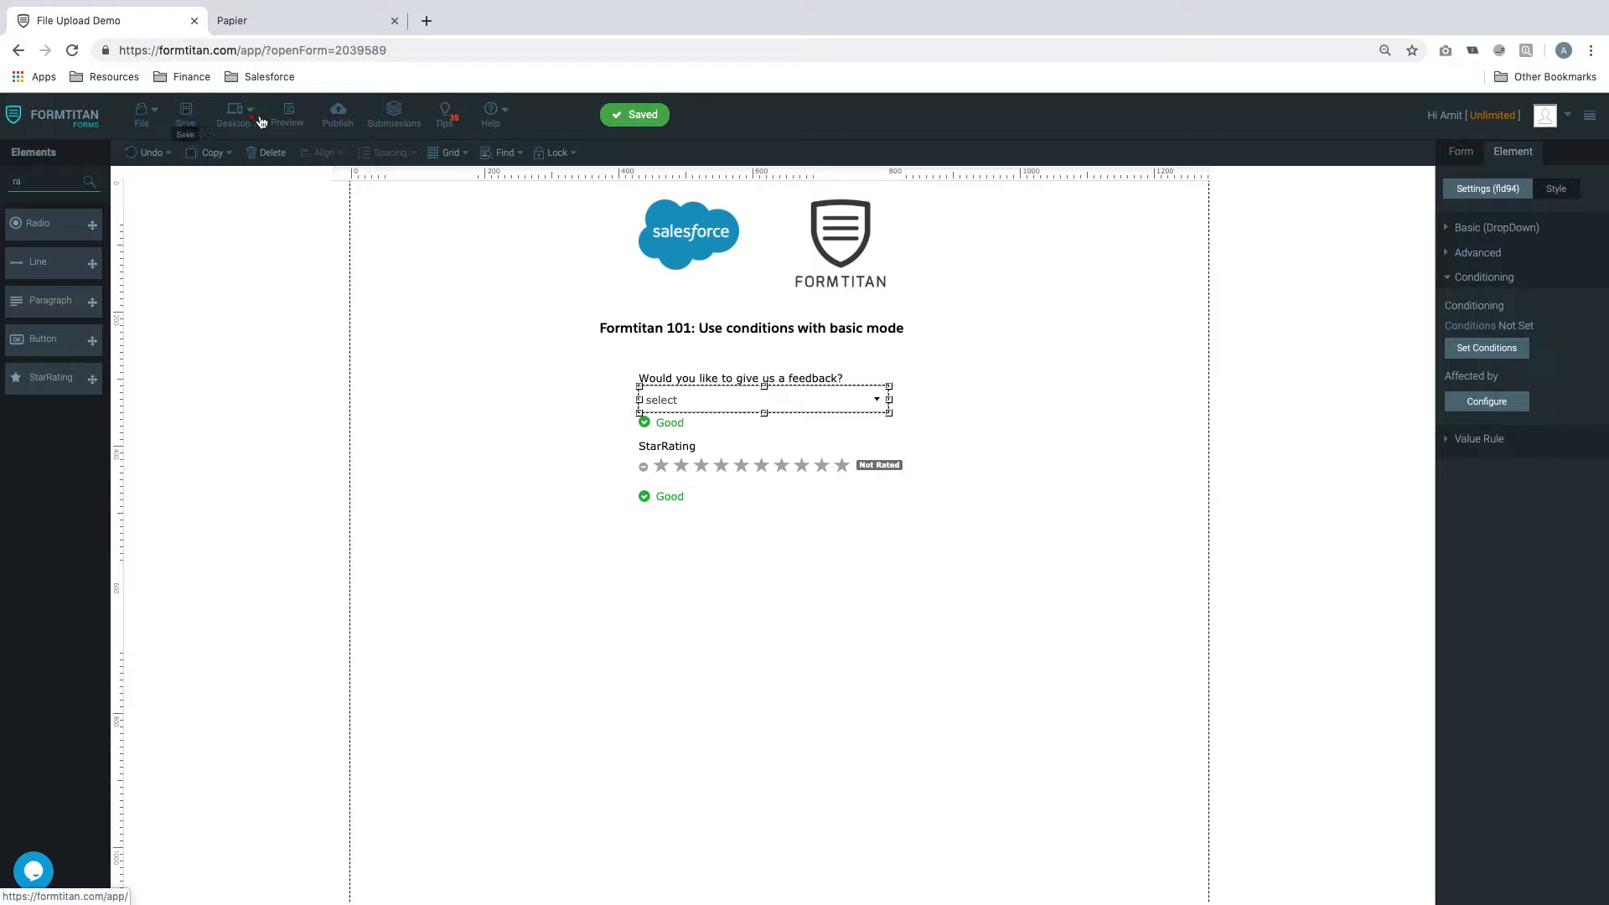
# Preview the form, test the feedback dropdown with Yes and No, and close the preview
pyautogui.click(287, 122)
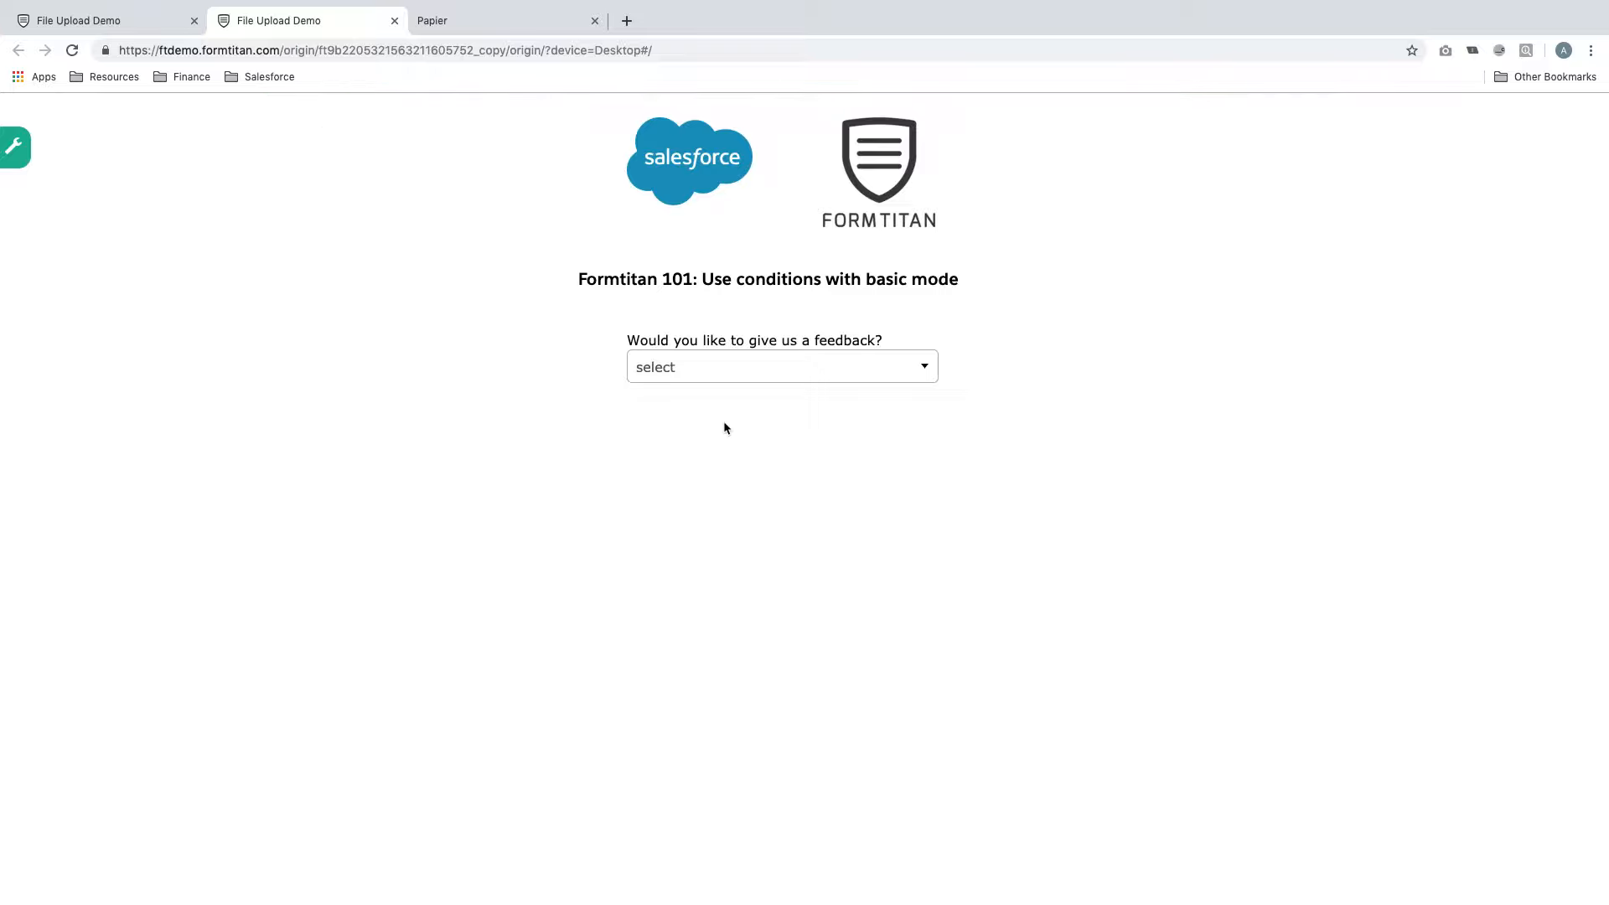
pyautogui.click(835, 371)
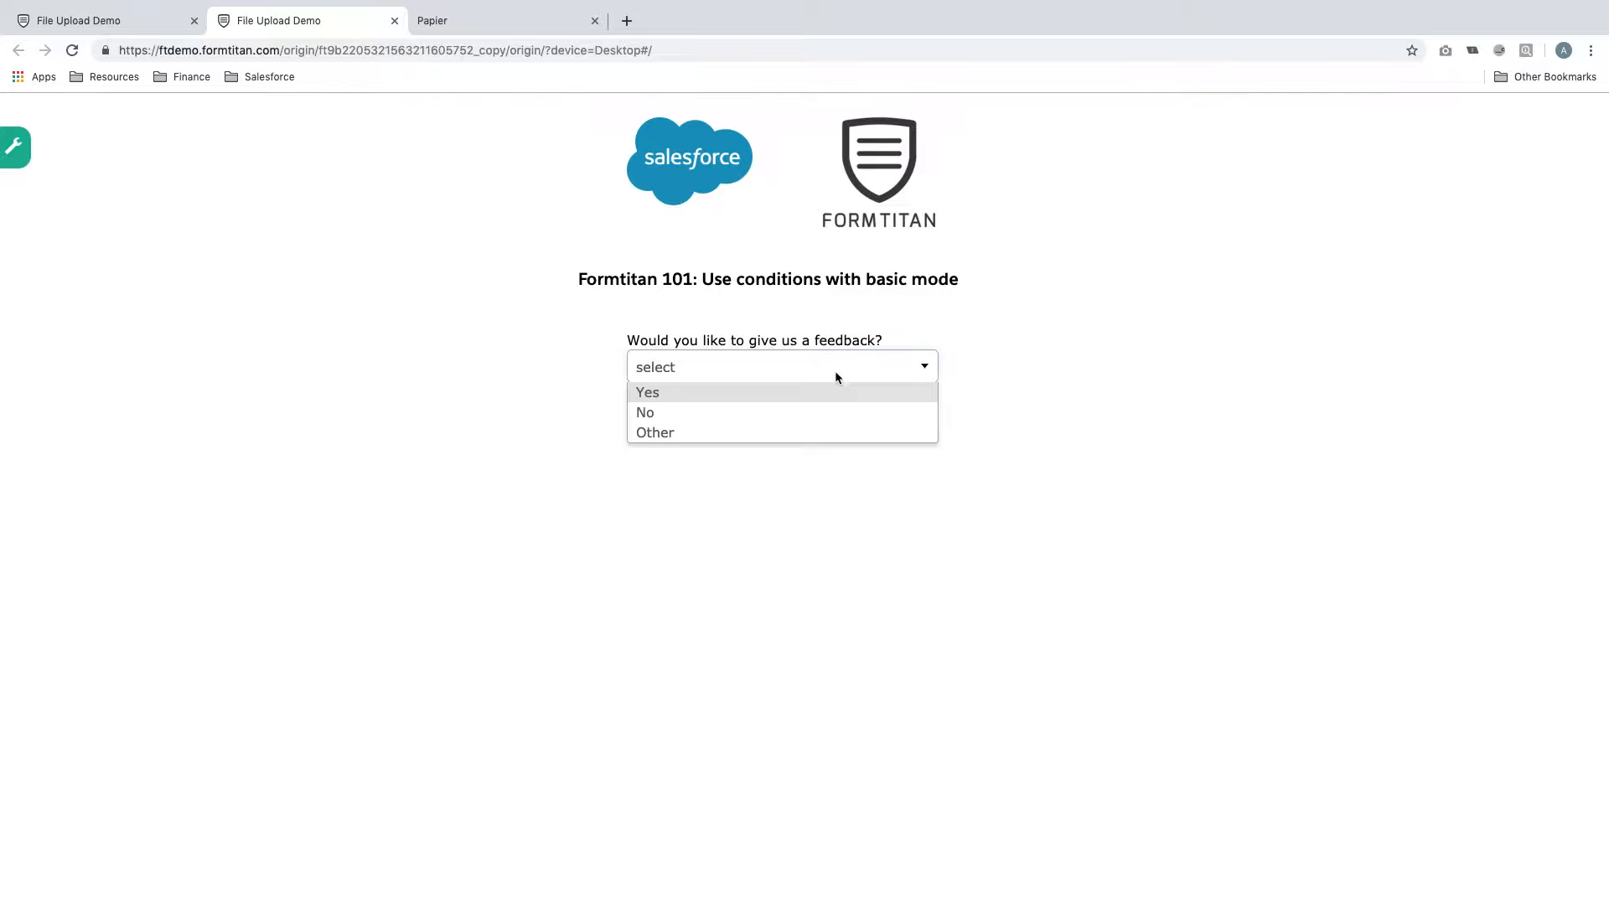
pyautogui.click(749, 396)
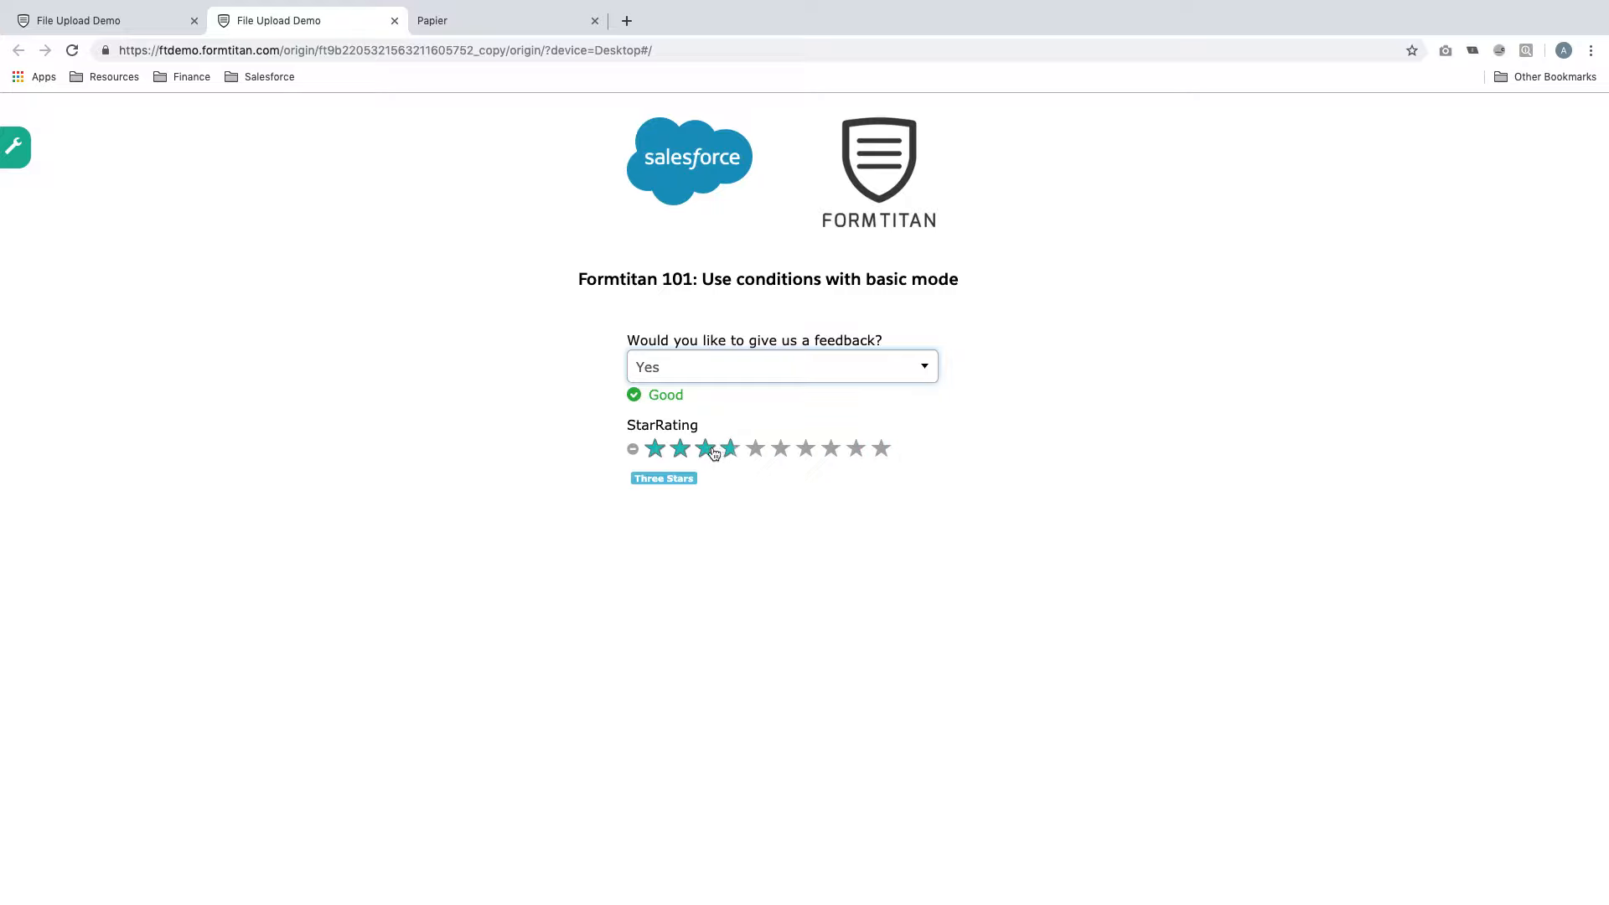
pyautogui.click(826, 370)
pyautogui.click(724, 417)
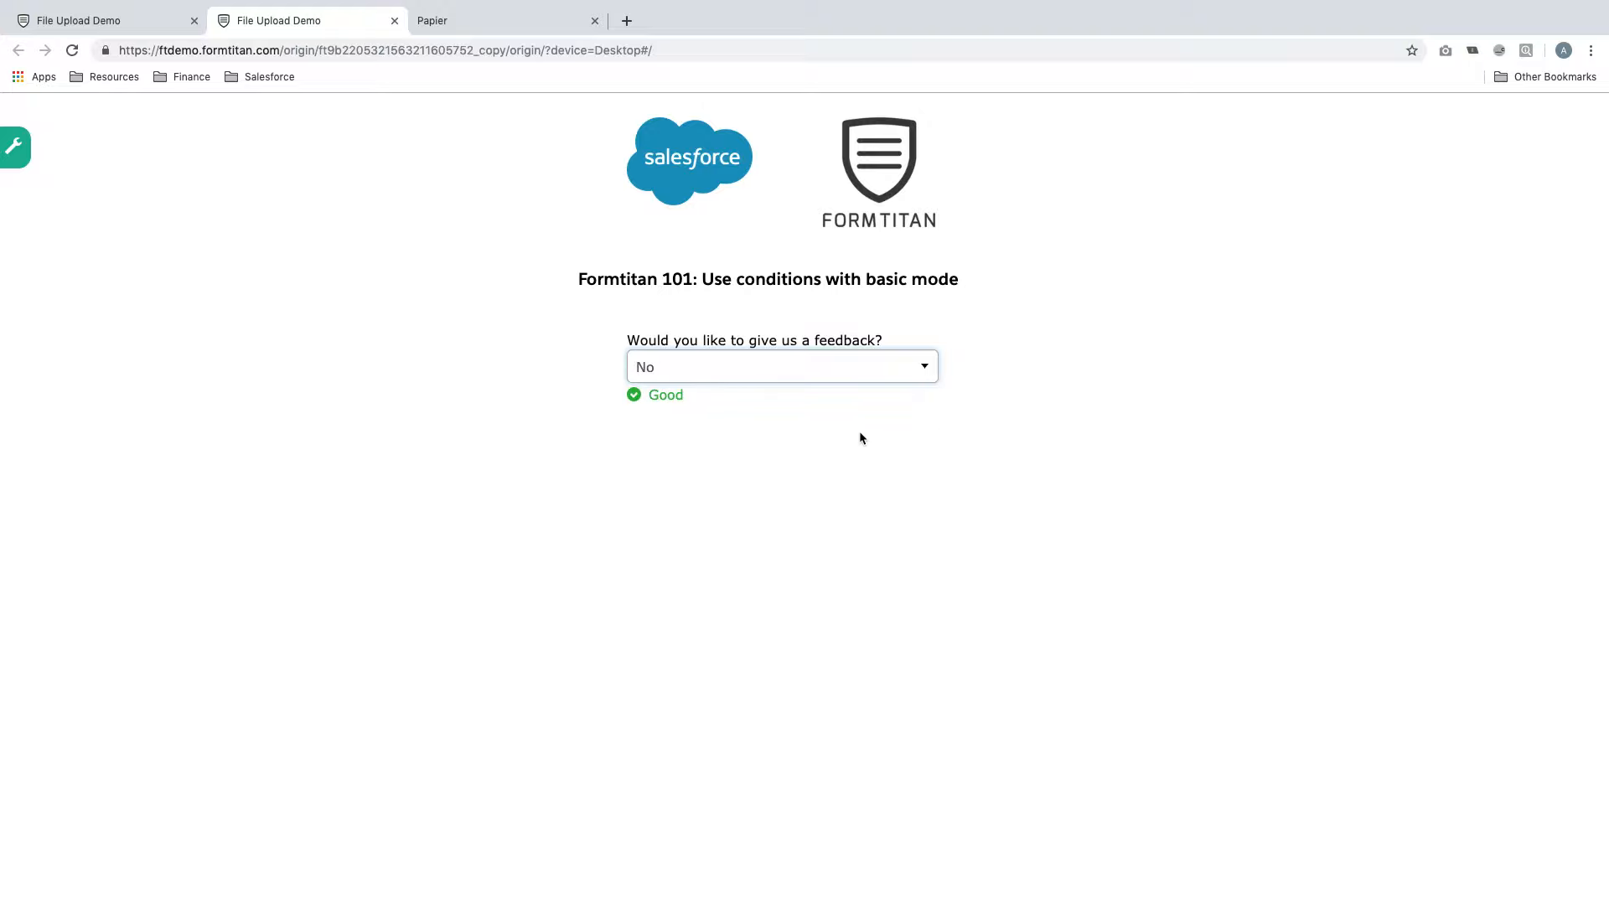
pyautogui.click(395, 21)
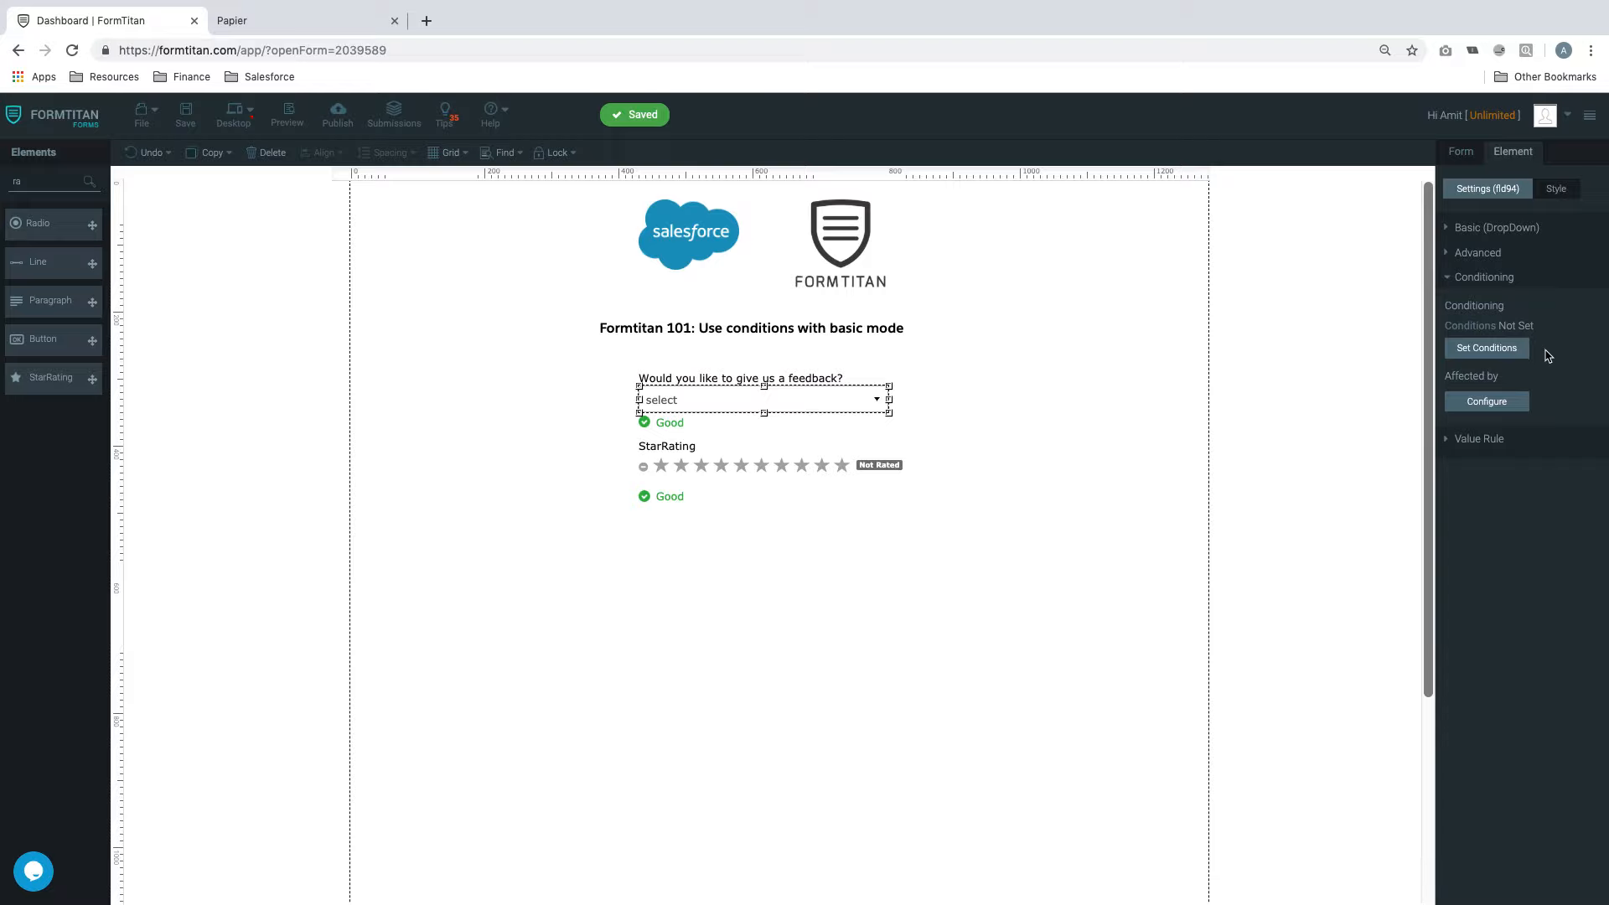
# In the StarRating's conditions, delete the rule for Equals No, enable Support Opposite on the Equals Yes rule, and apply
pyautogui.click(1515, 361)
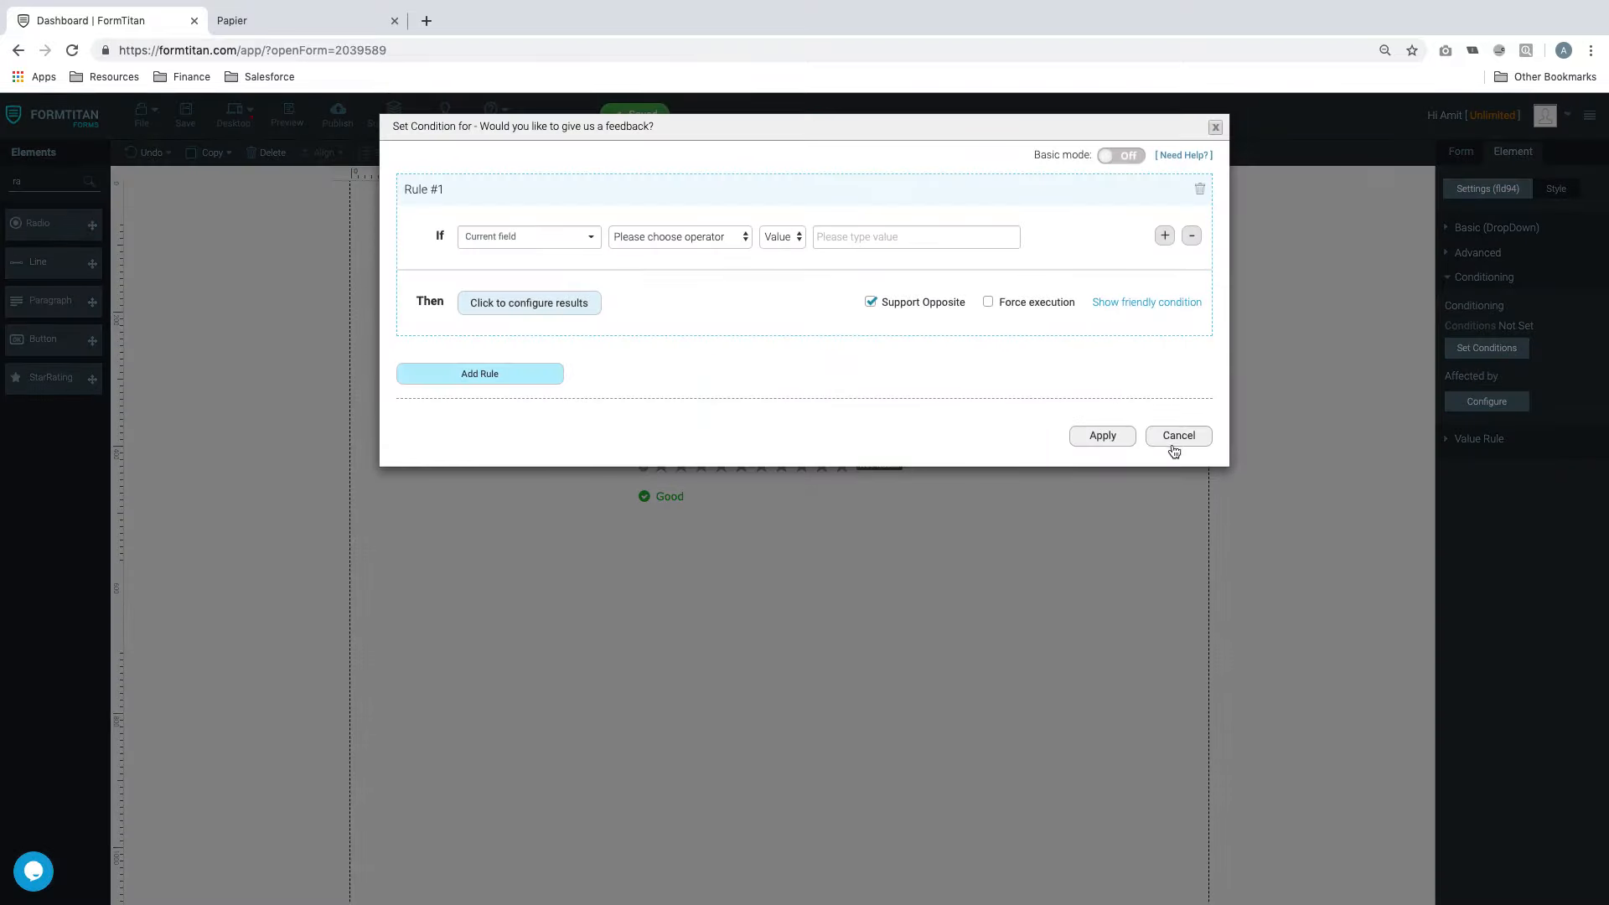
pyautogui.click(1178, 435)
pyautogui.click(821, 467)
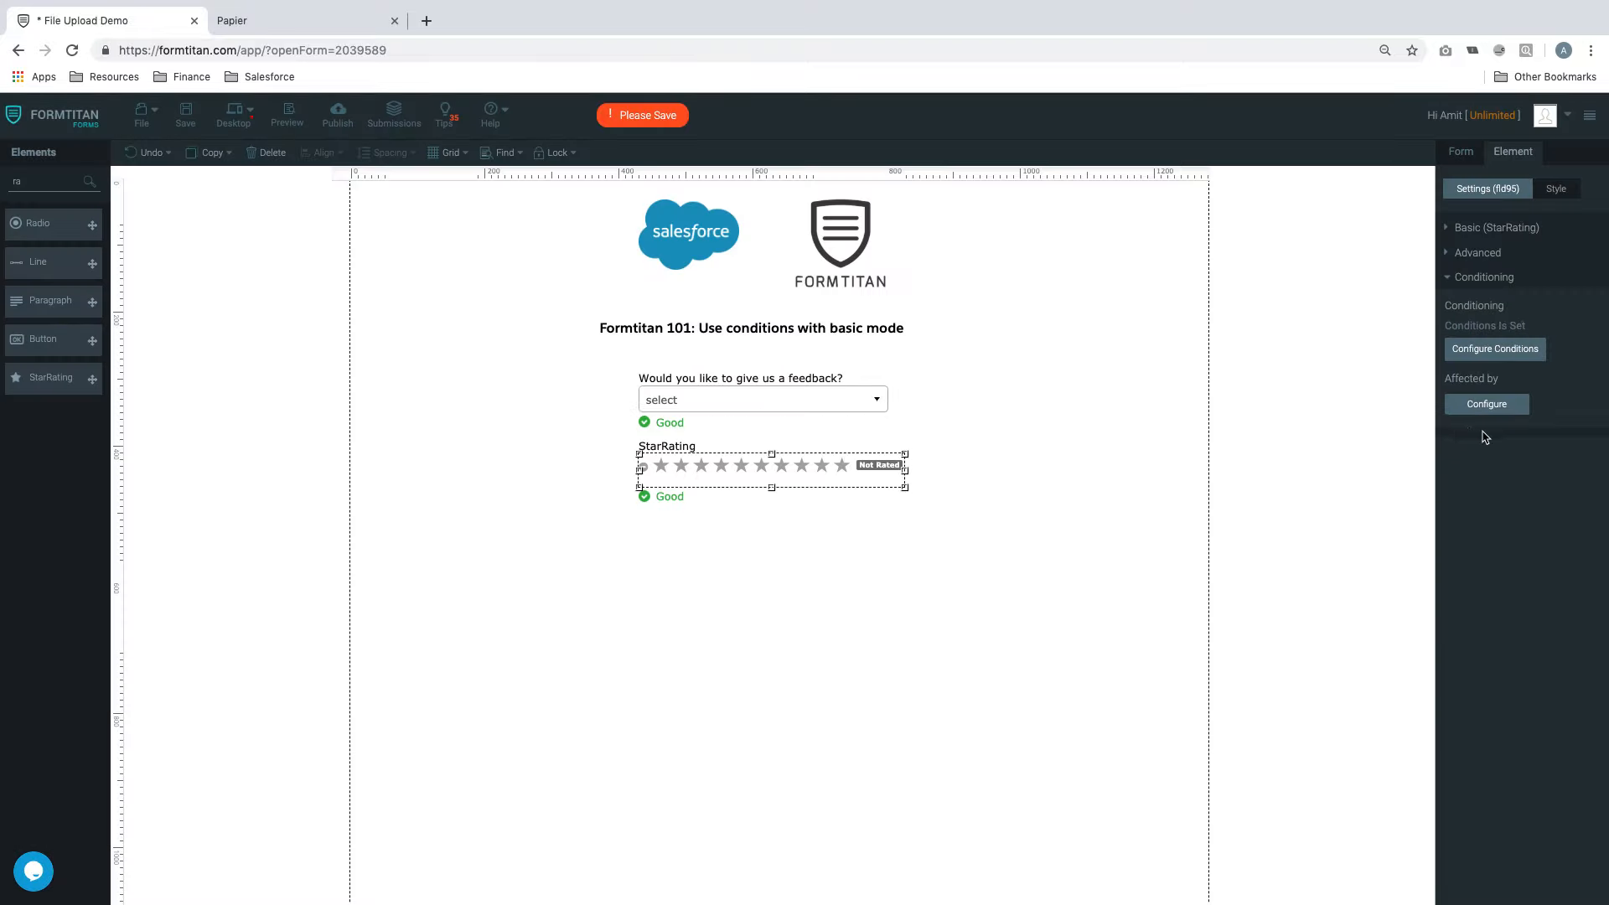
pyautogui.click(1535, 356)
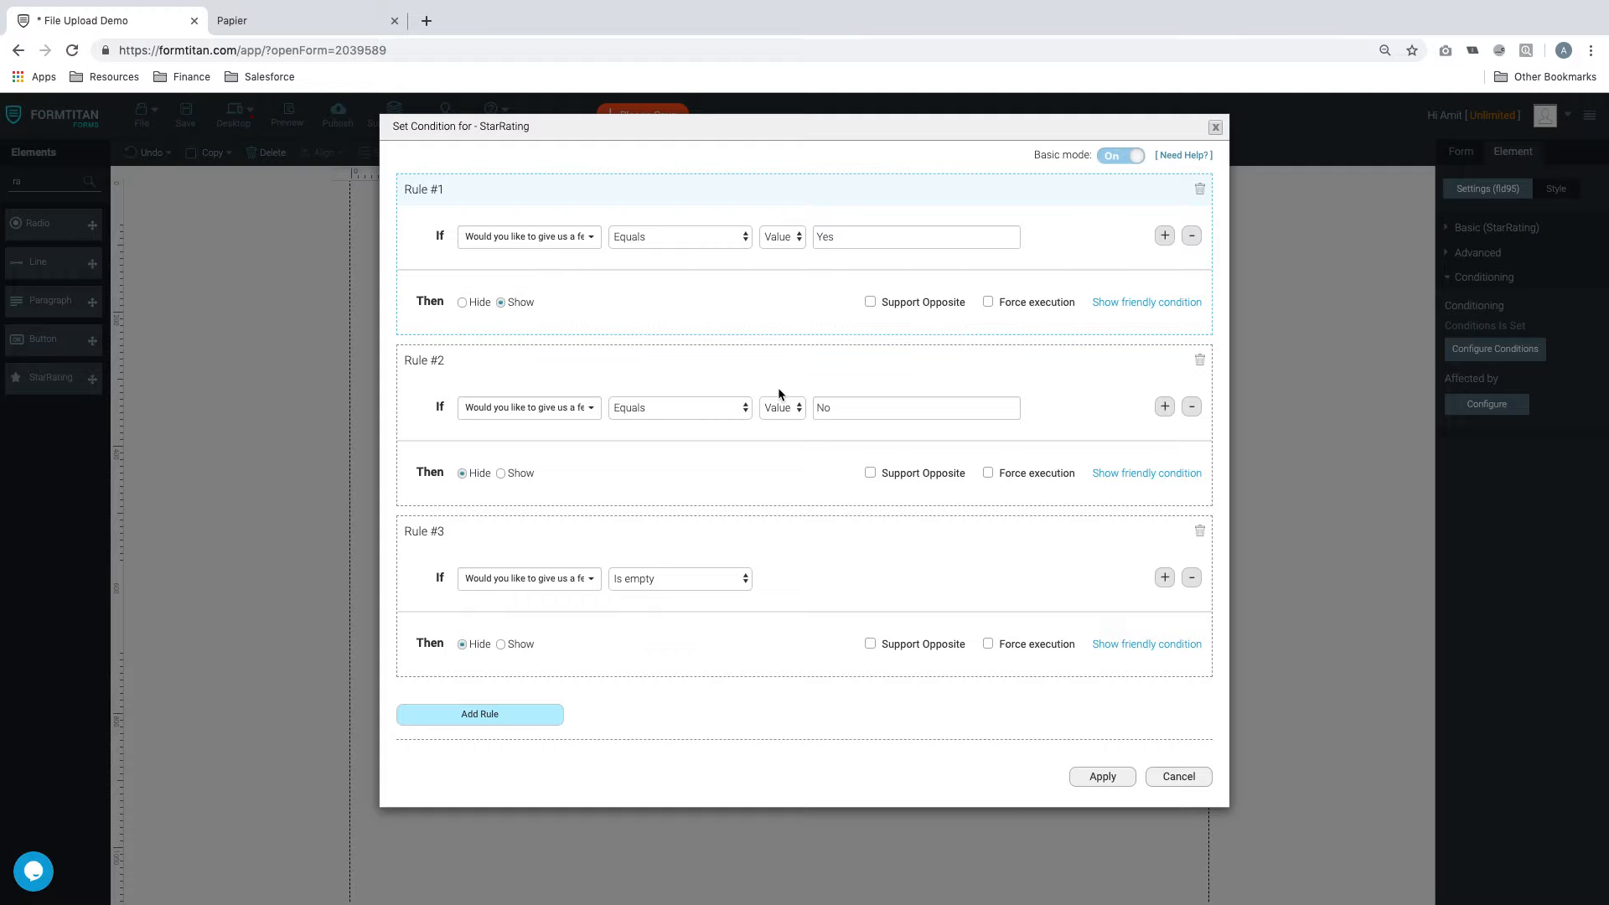
pyautogui.click(1199, 361)
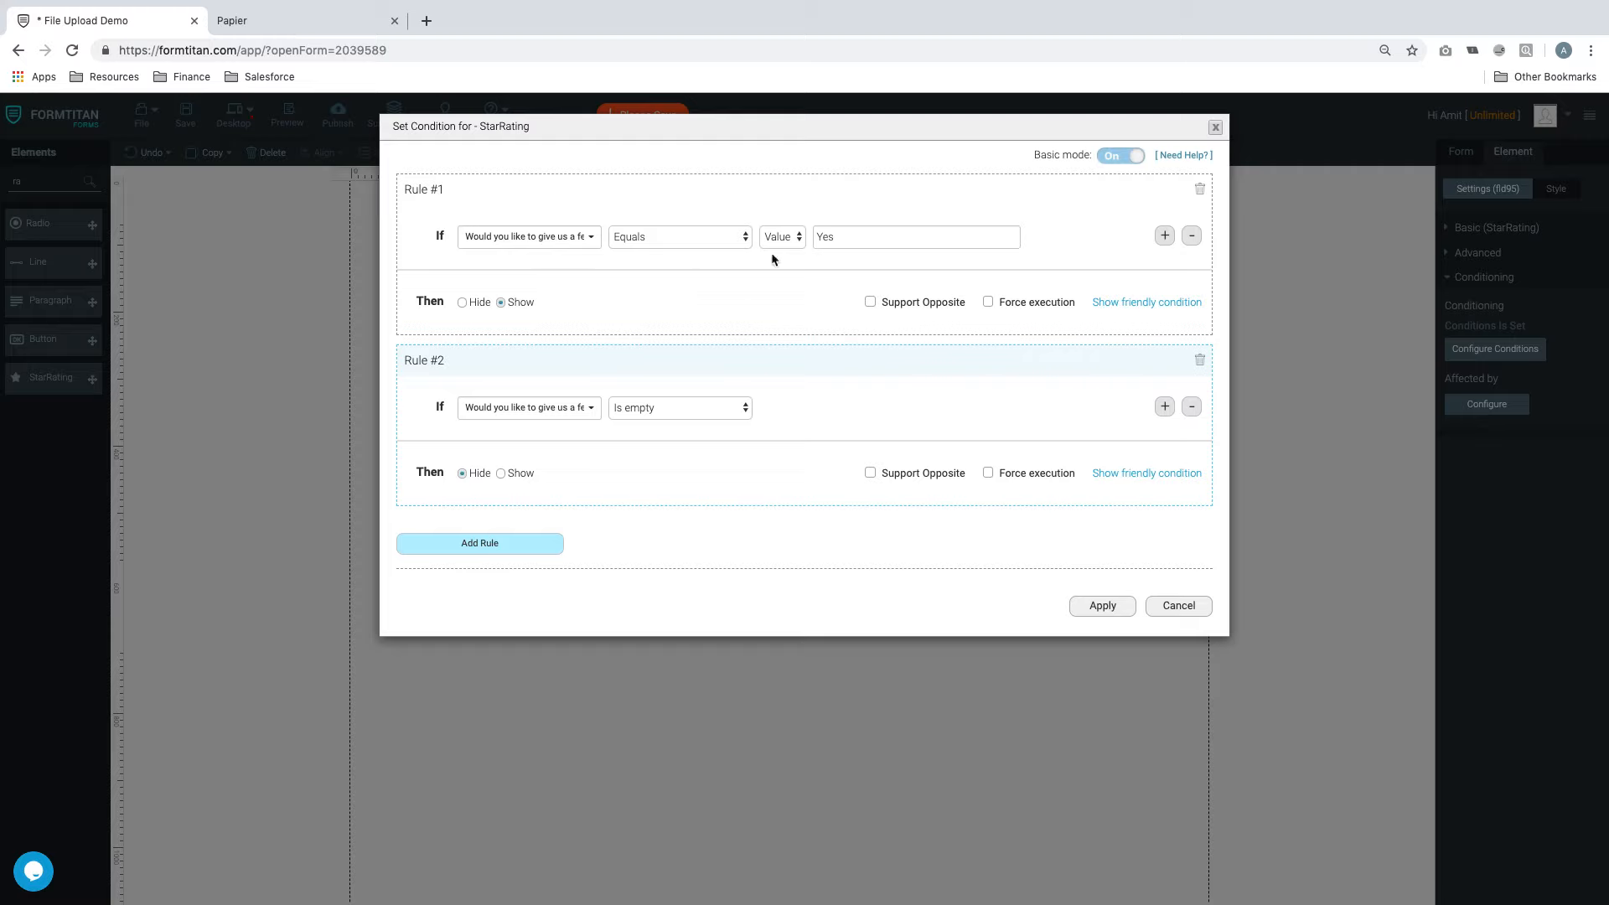
pyautogui.click(870, 304)
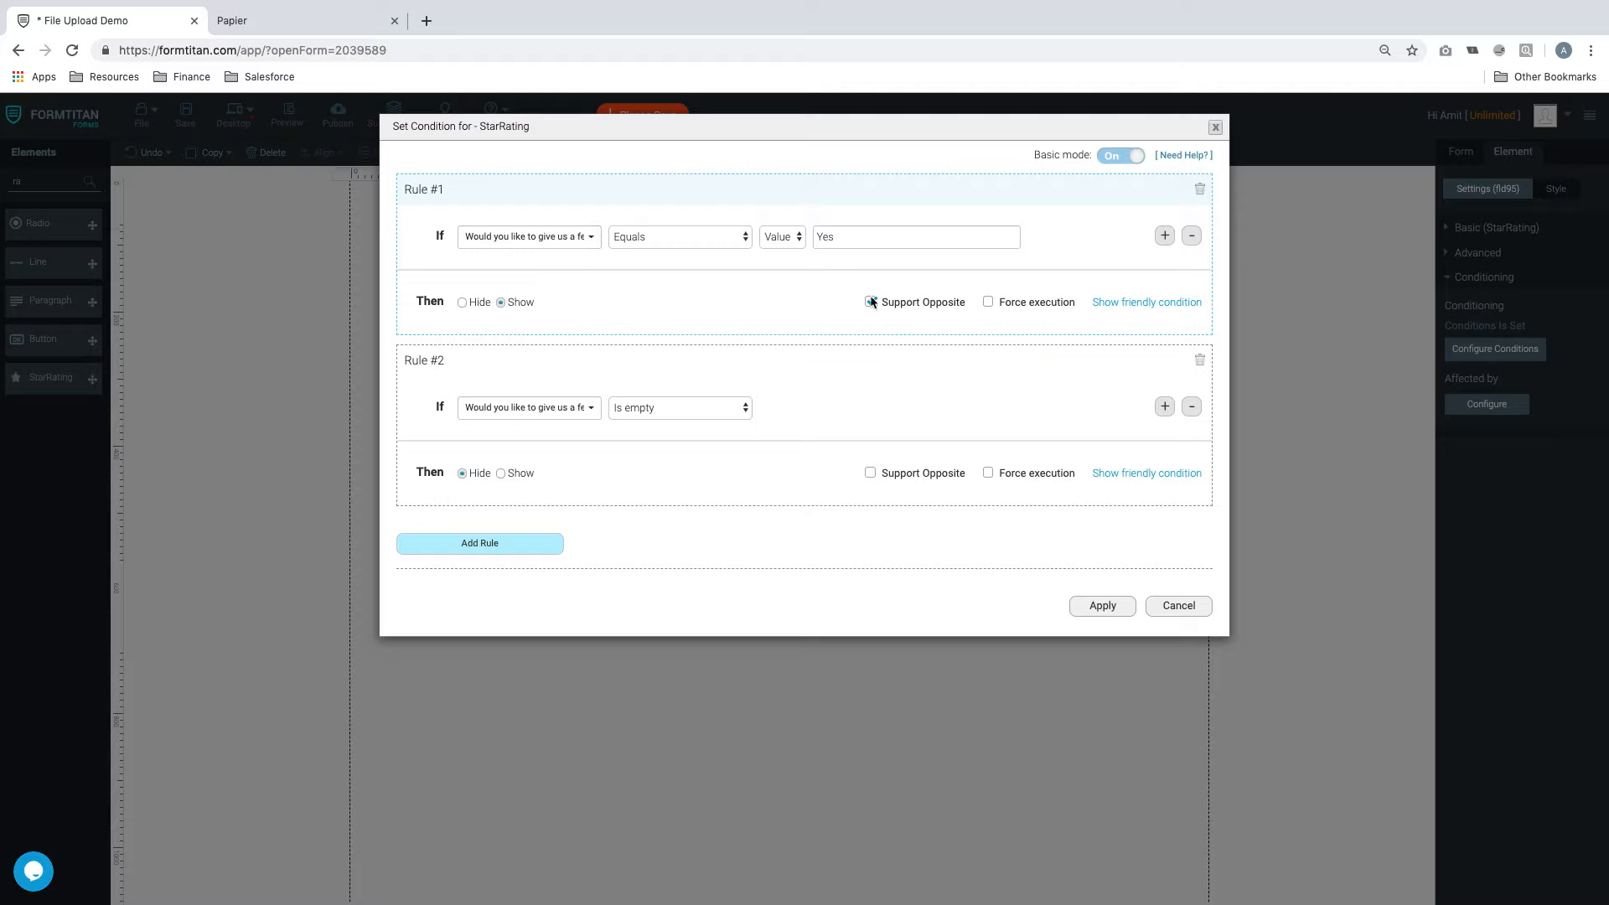
pyautogui.click(1103, 606)
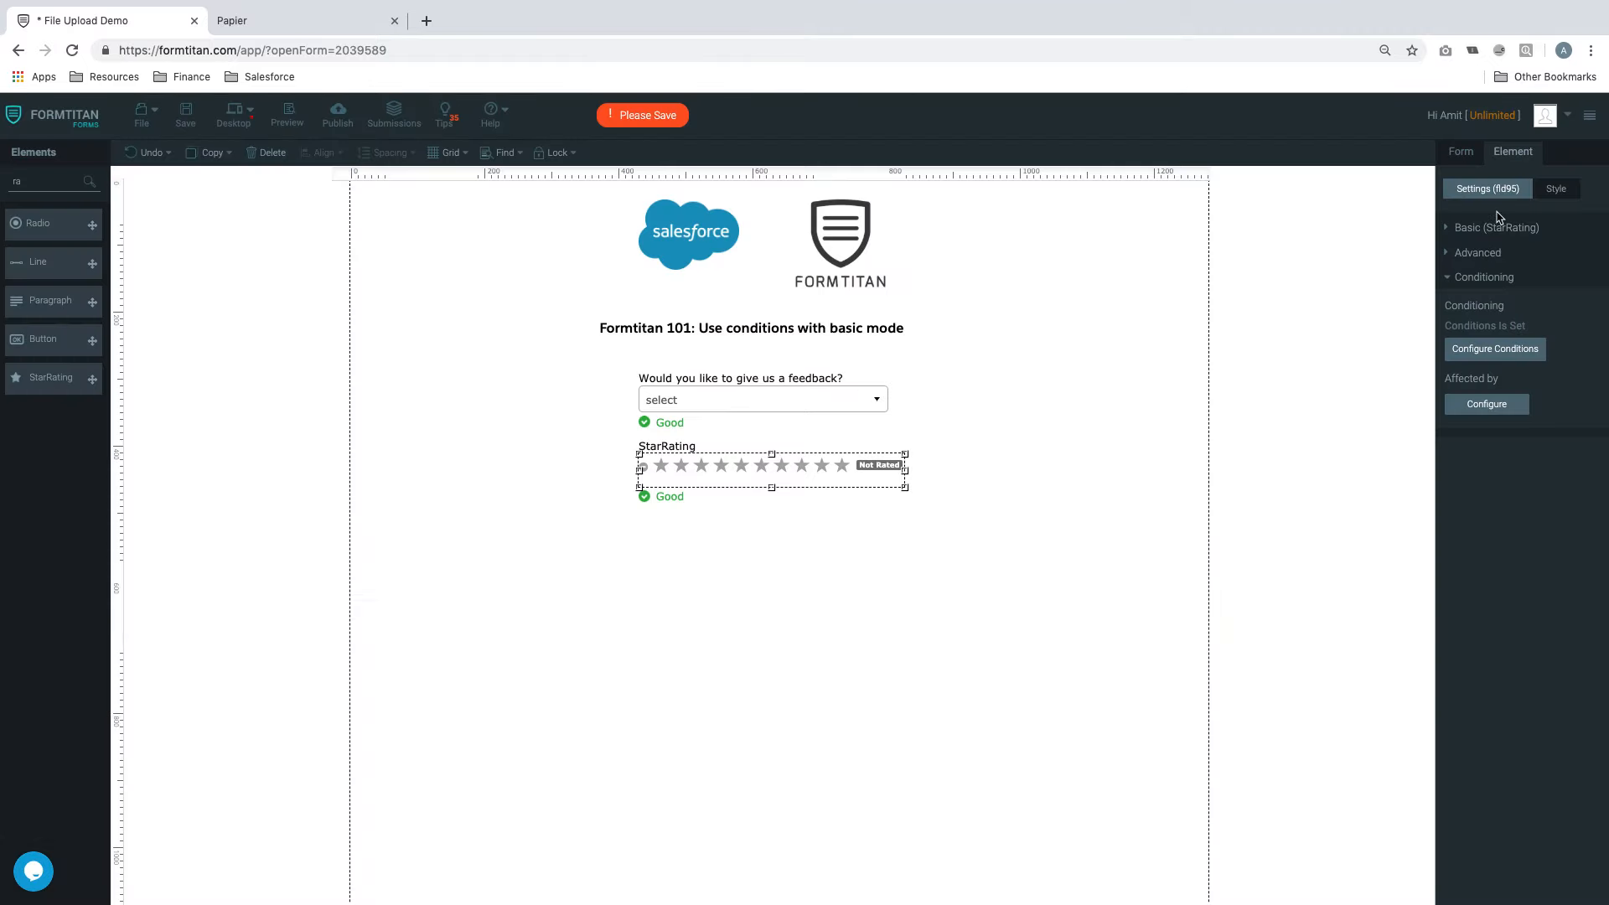
# Disable Add Other for the feedback dropdown and save the form
pyautogui.click(856, 385)
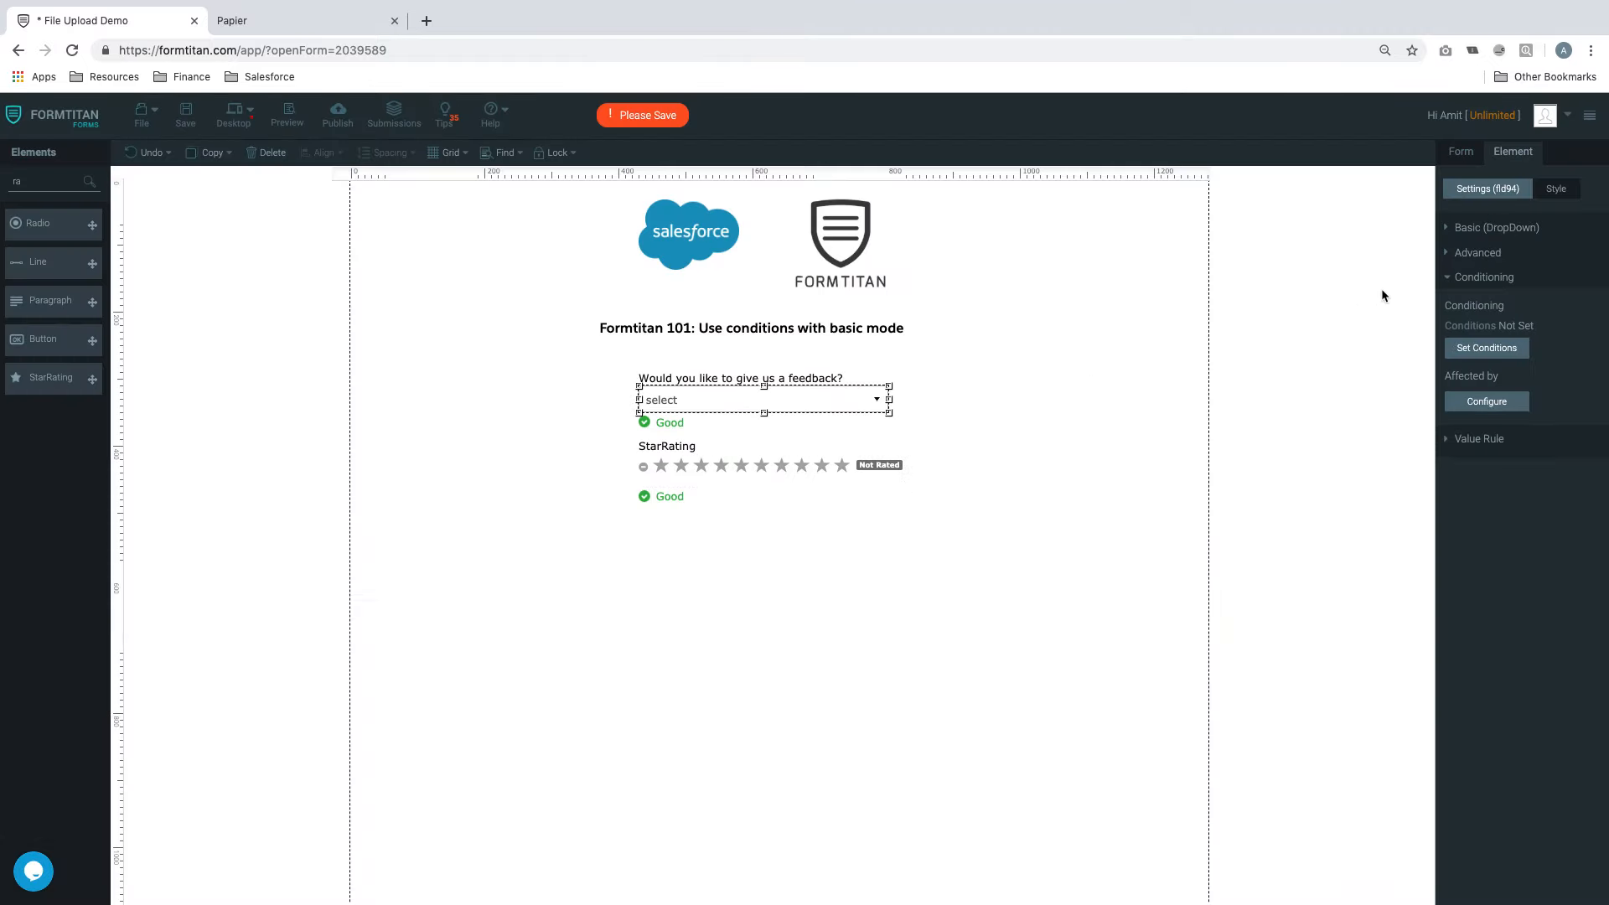
pyautogui.click(1509, 227)
pyautogui.click(1453, 525)
pyautogui.click(196, 115)
# Preview the saved form, test the feedback dropdown again with Yes and No, and return to the form editor
pyautogui.click(286, 115)
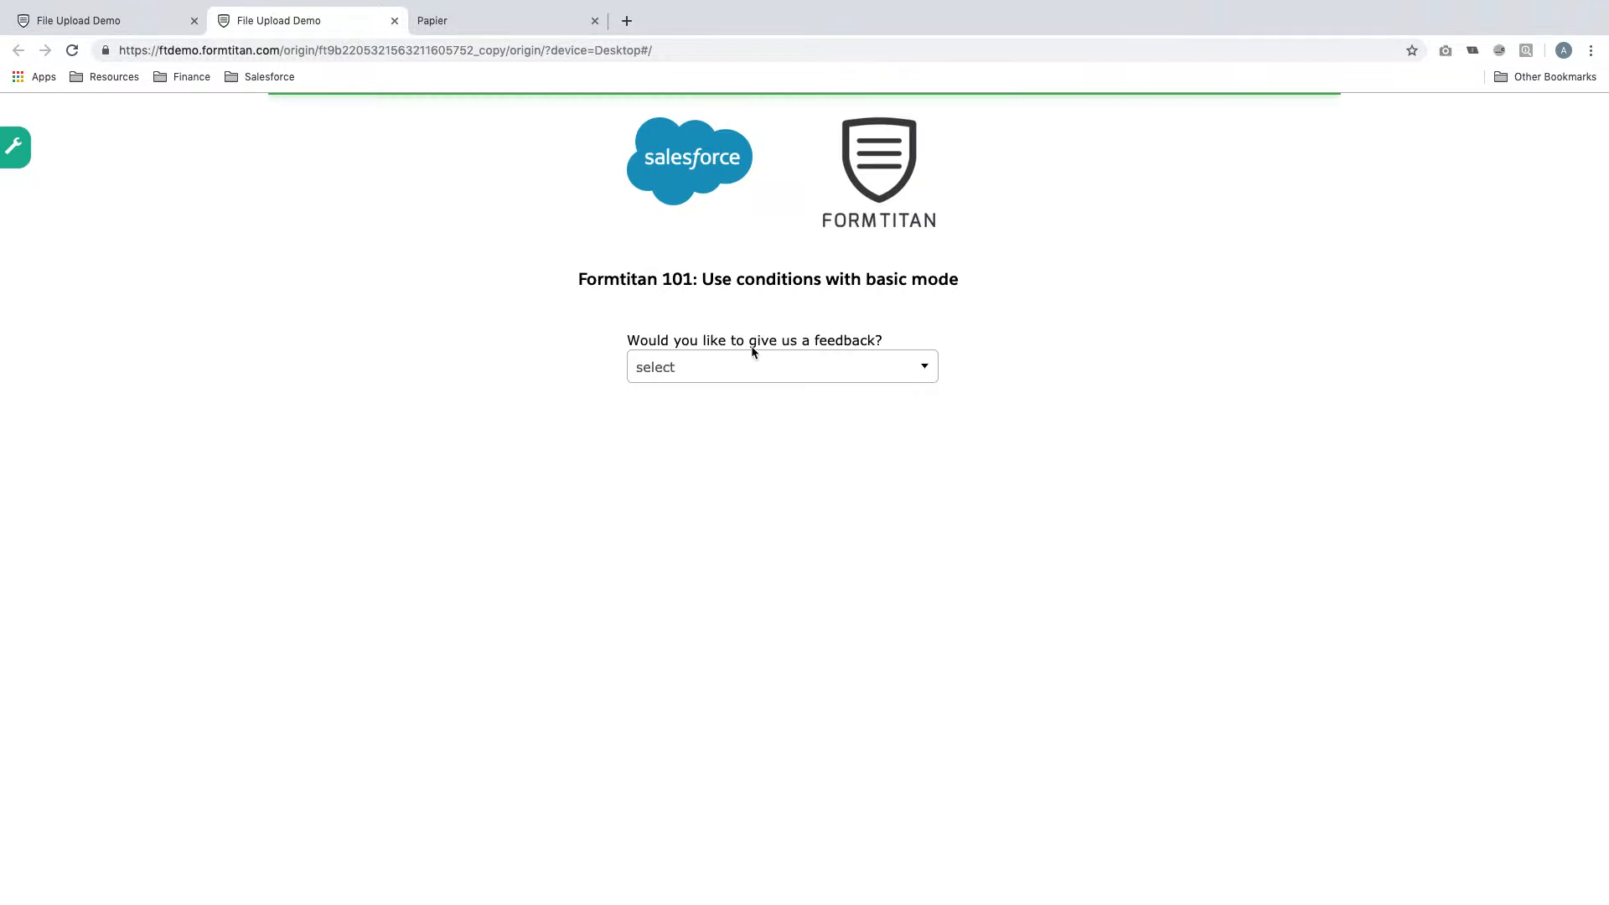
pyautogui.click(749, 364)
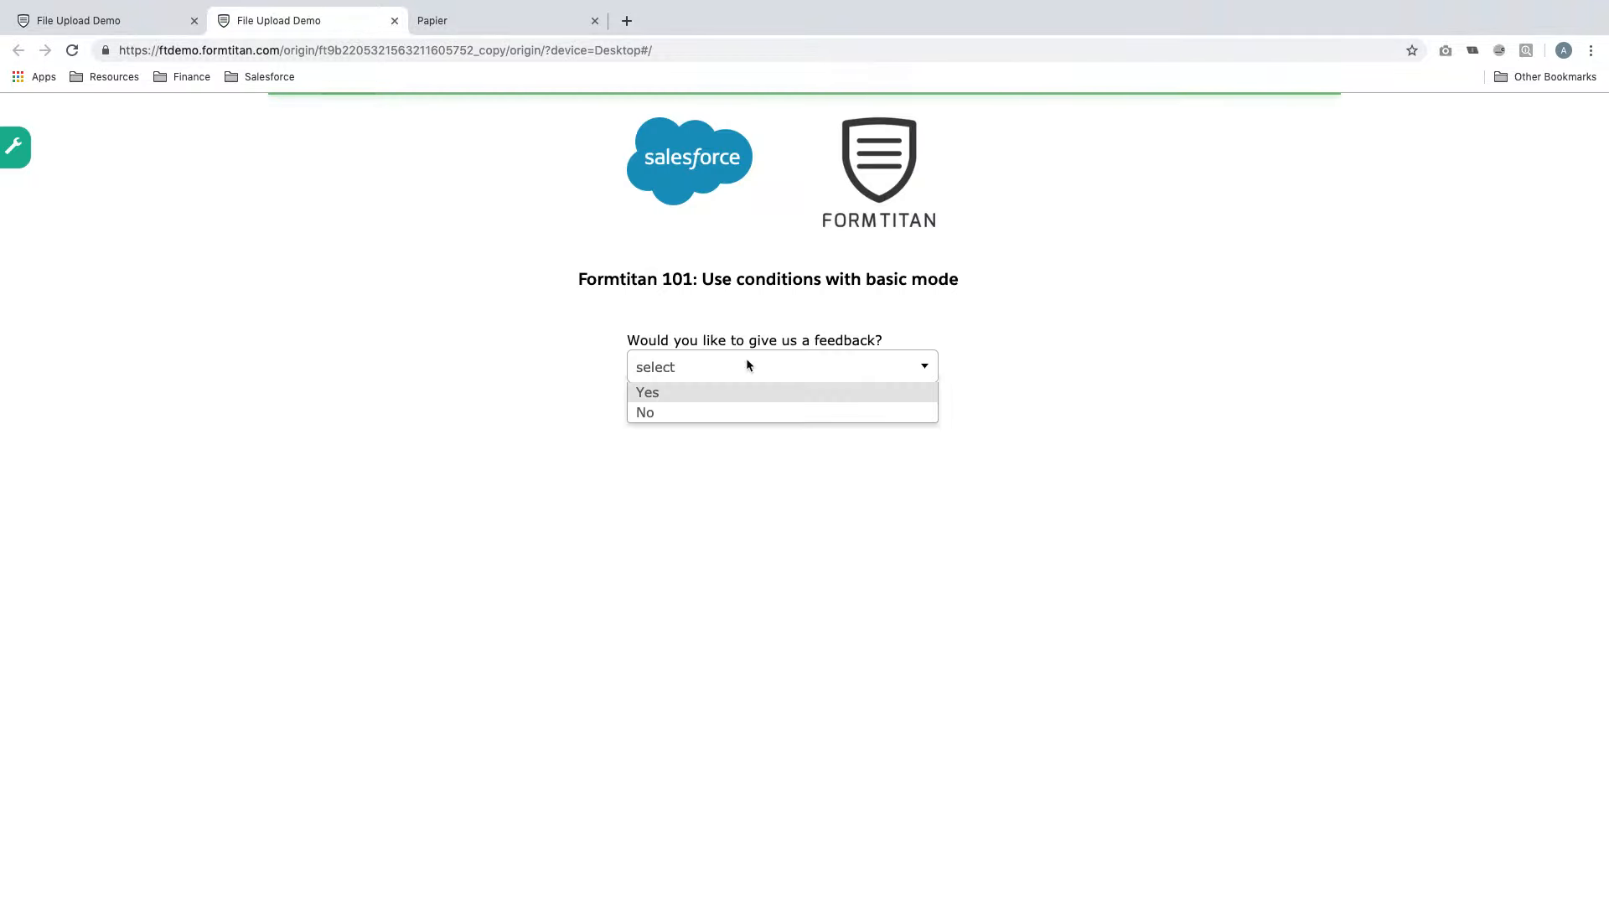
pyautogui.click(716, 392)
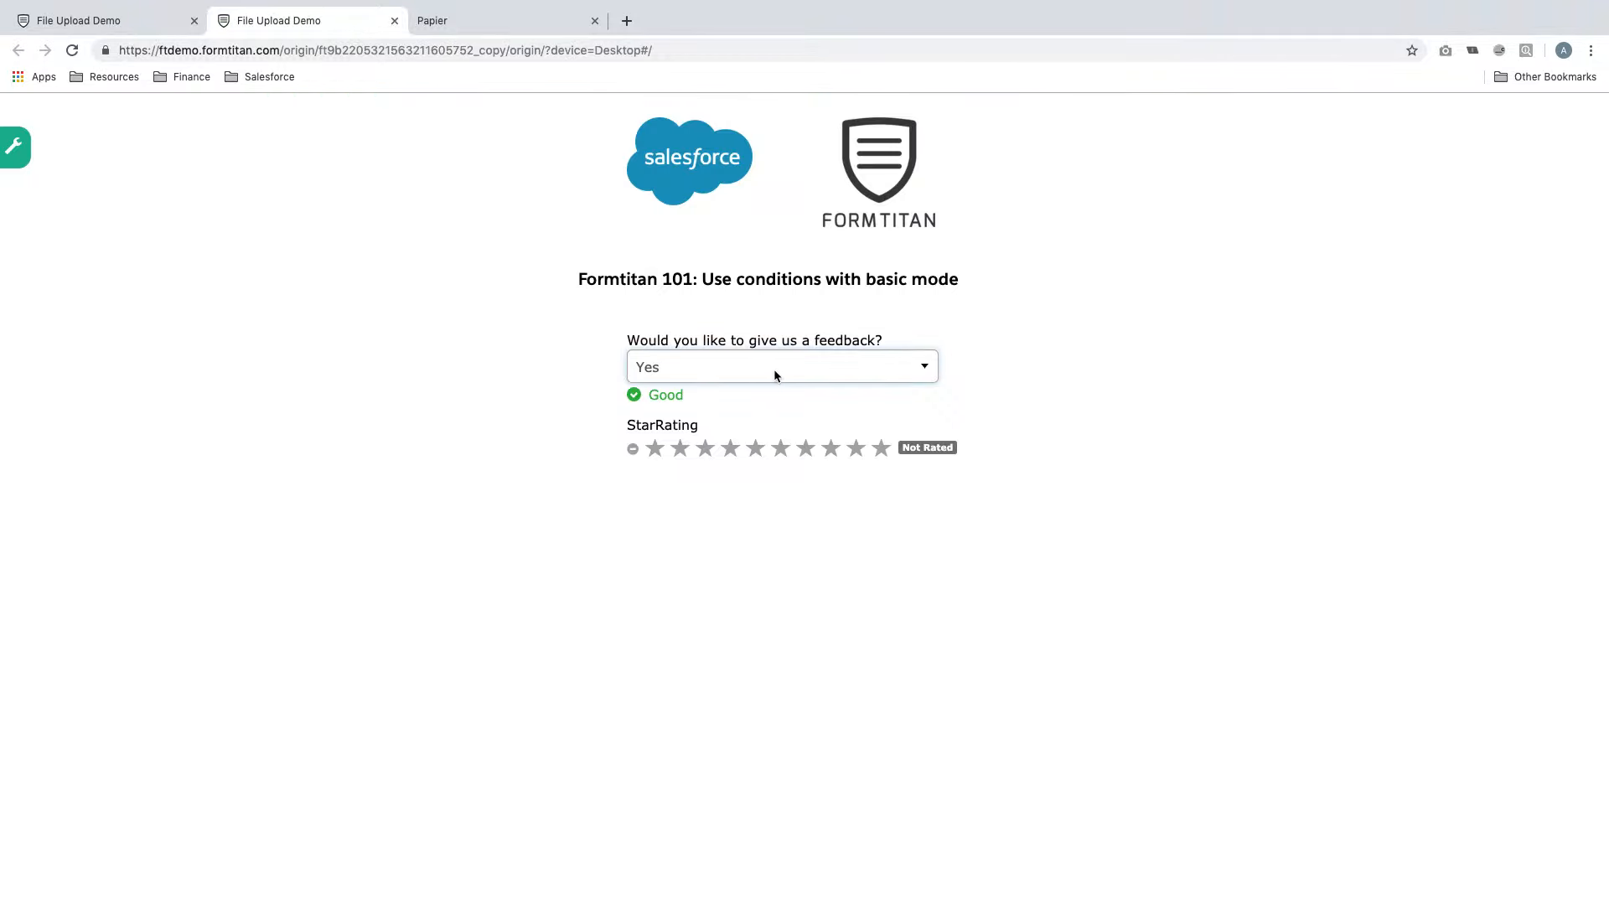
pyautogui.click(773, 369)
pyautogui.click(699, 414)
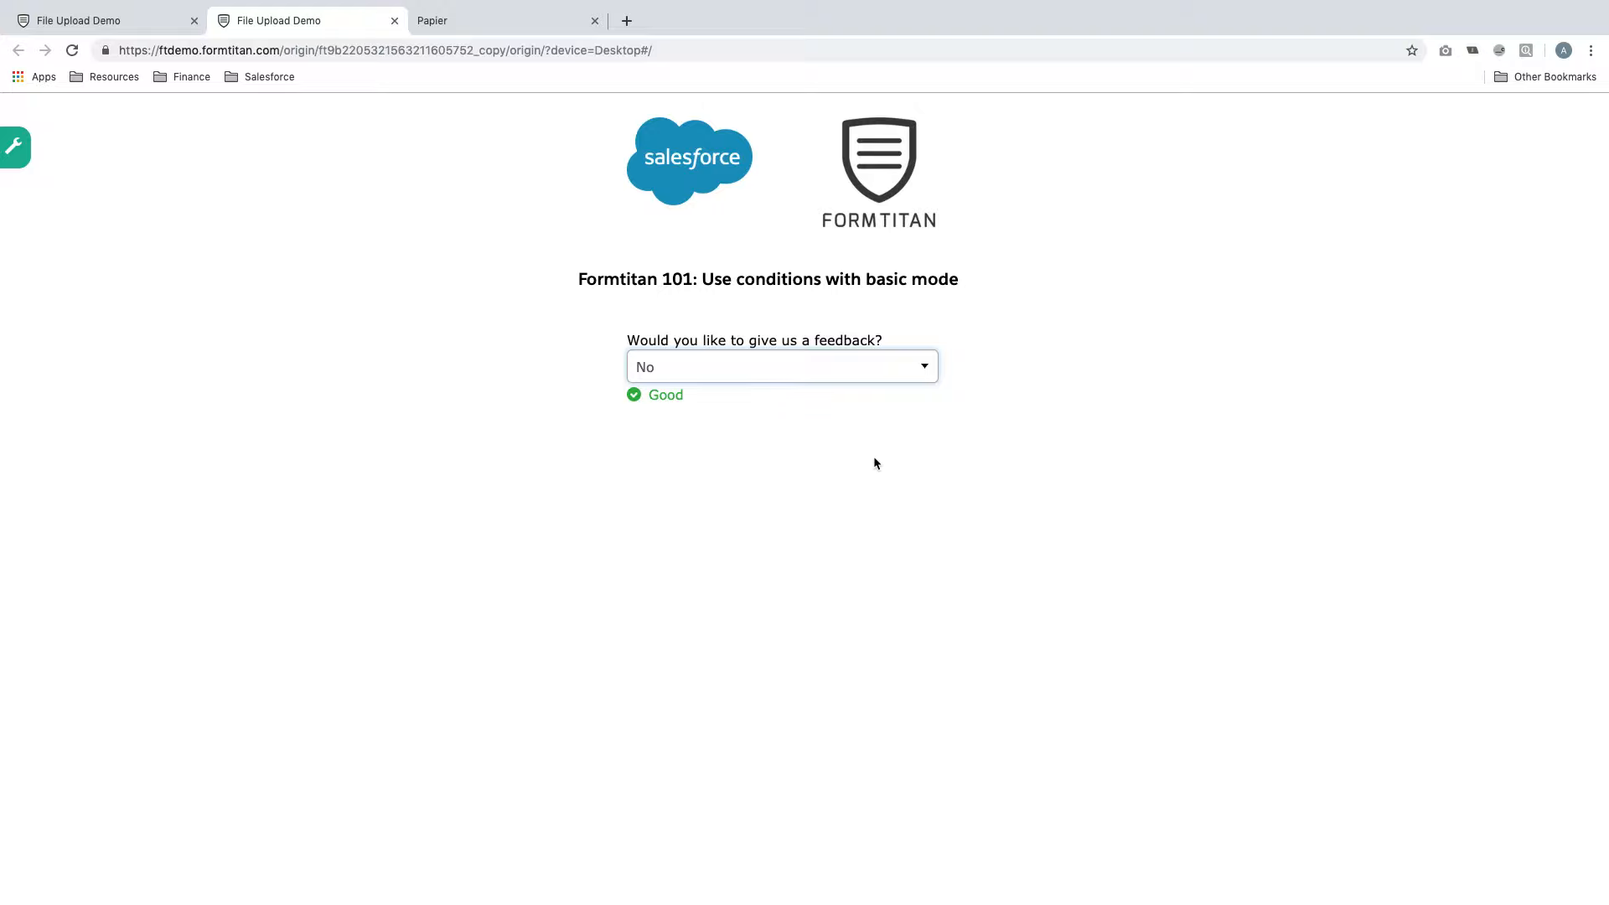
pyautogui.click(151, 12)
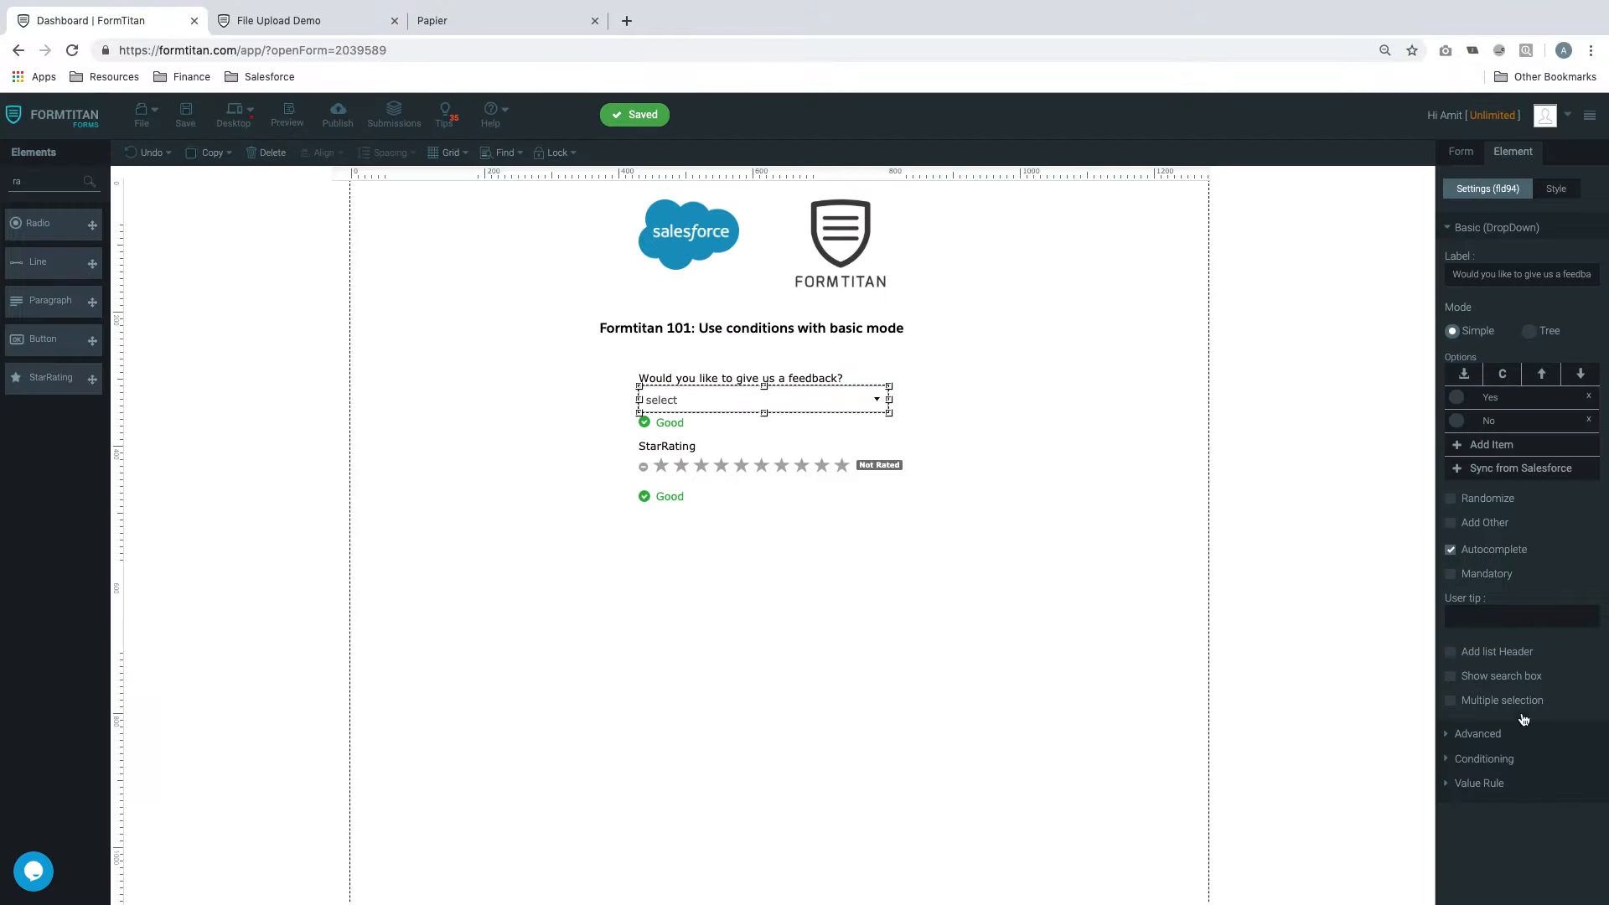
# Open the condition rules of the StarRating element
pyautogui.click(1485, 759)
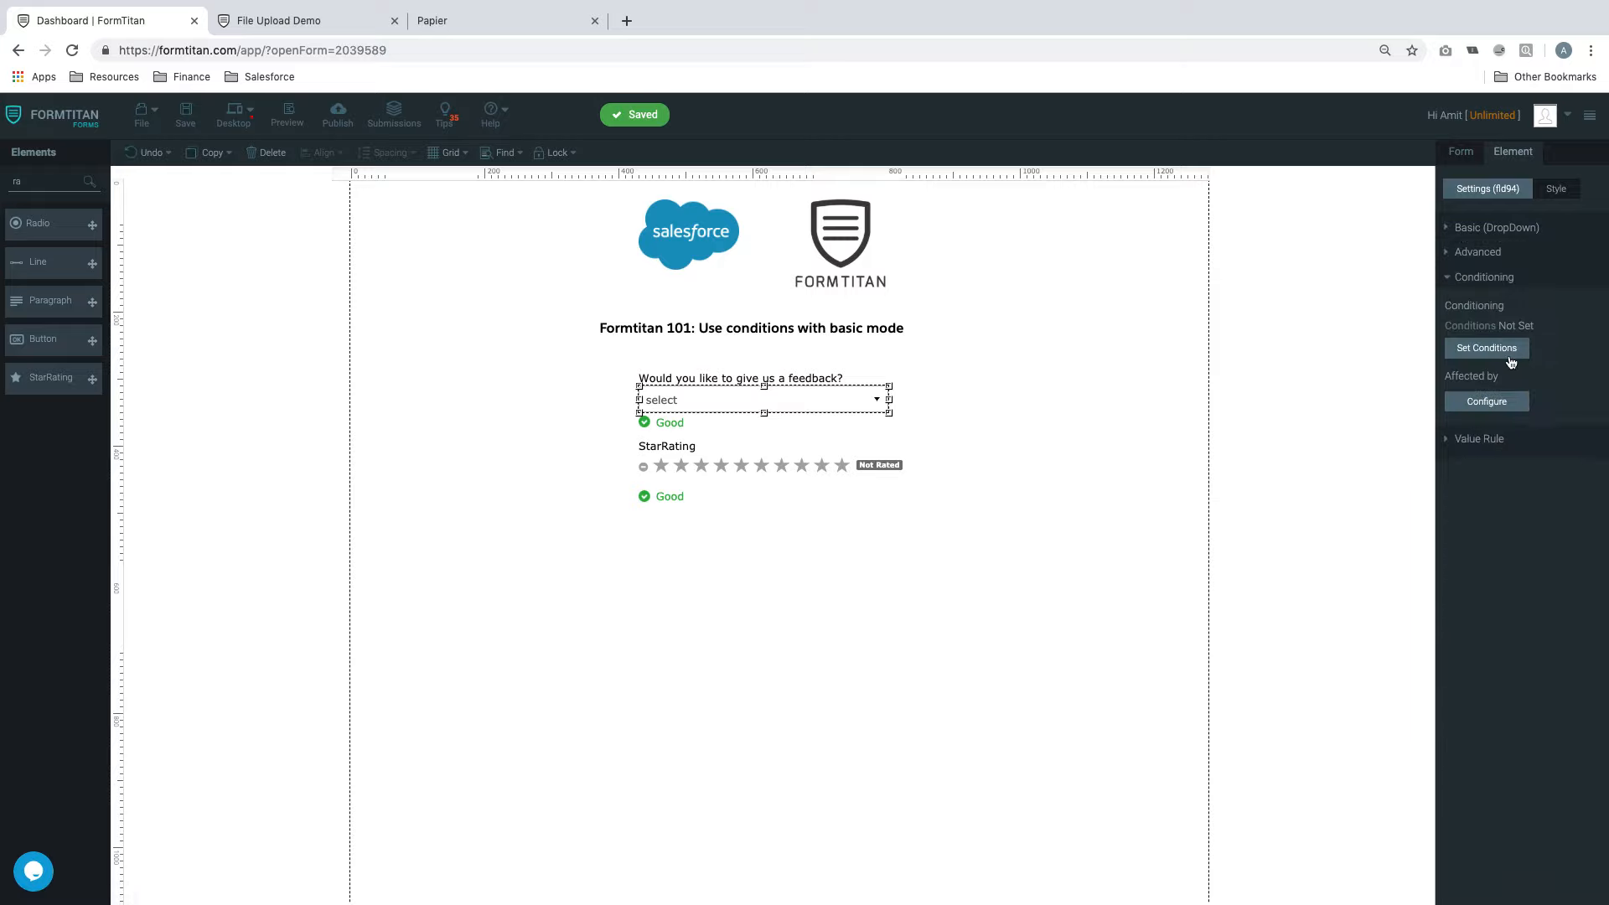
pyautogui.click(1508, 355)
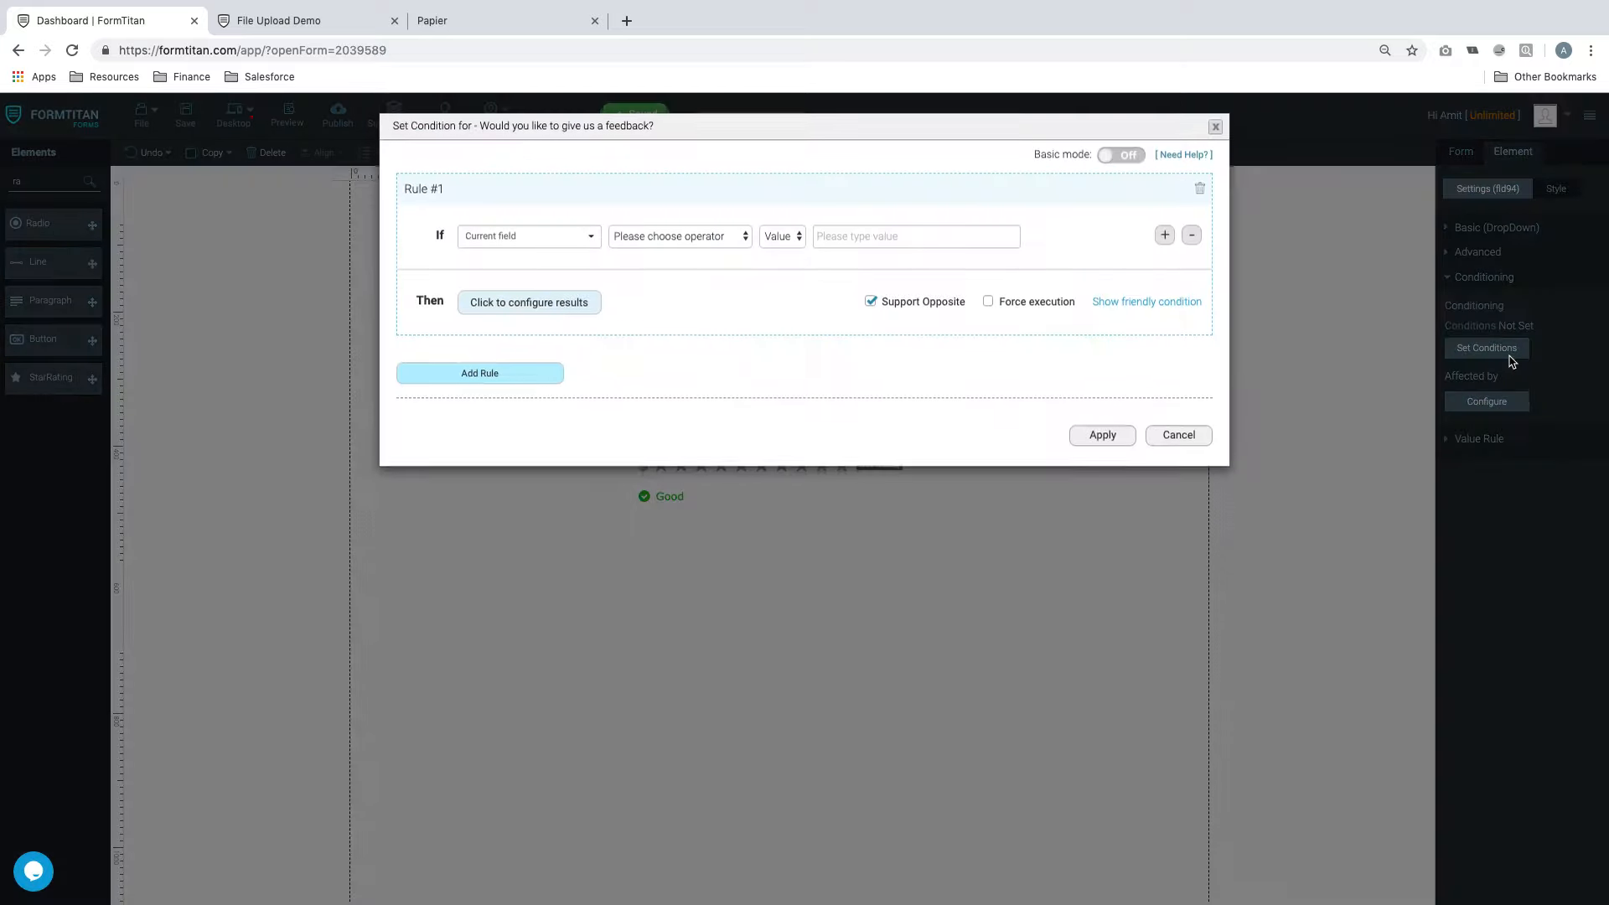
pyautogui.click(1200, 439)
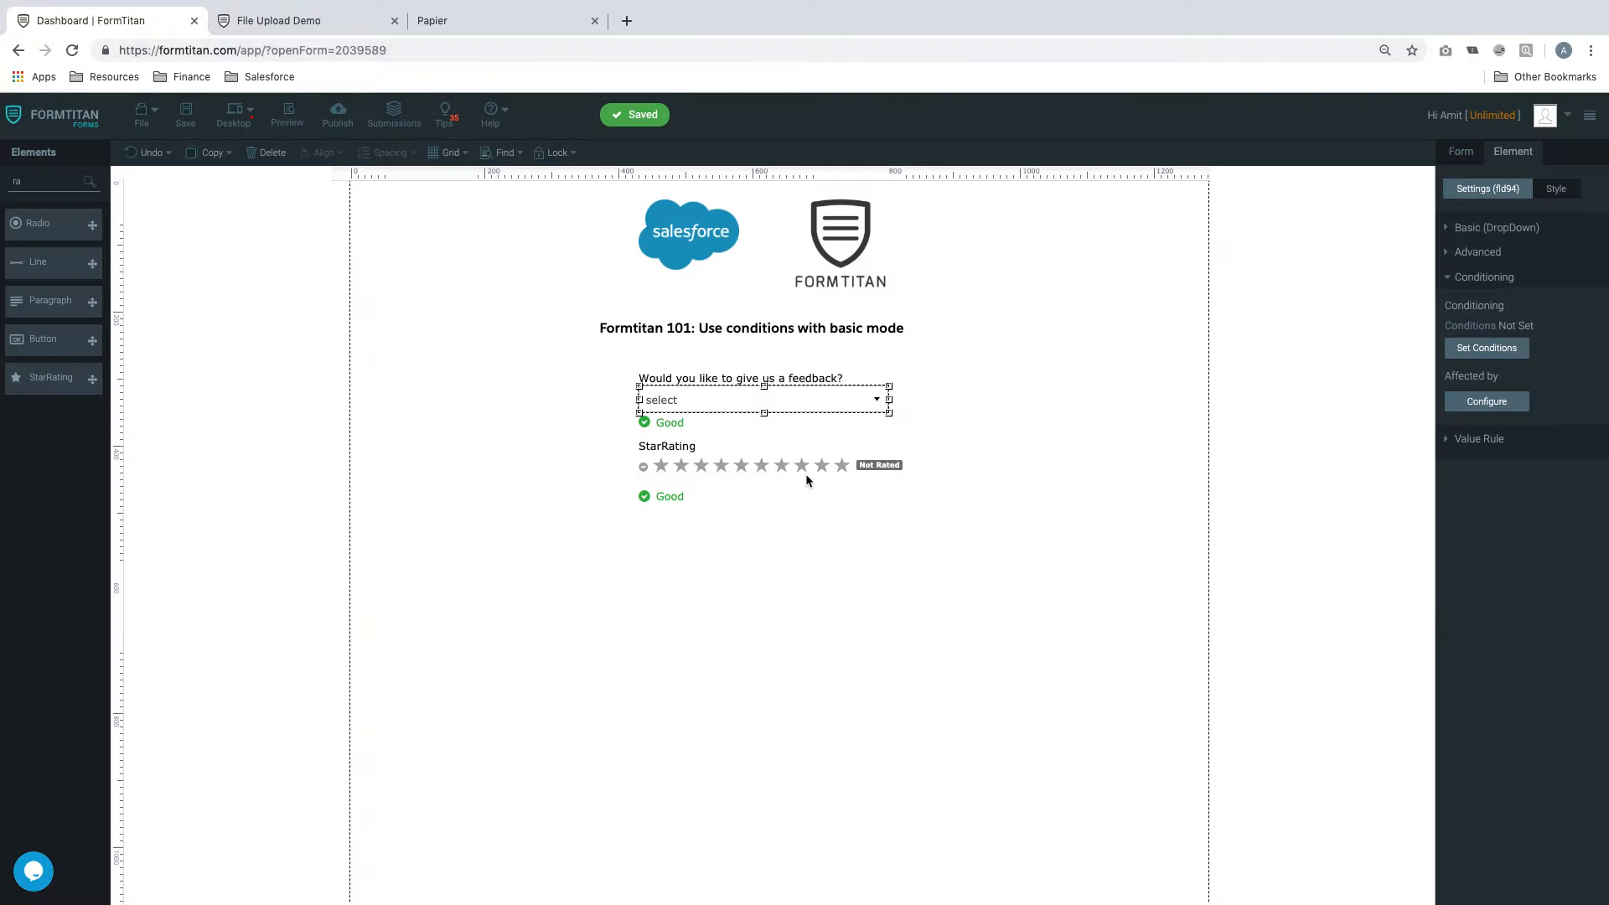
pyautogui.click(807, 474)
pyautogui.click(1535, 362)
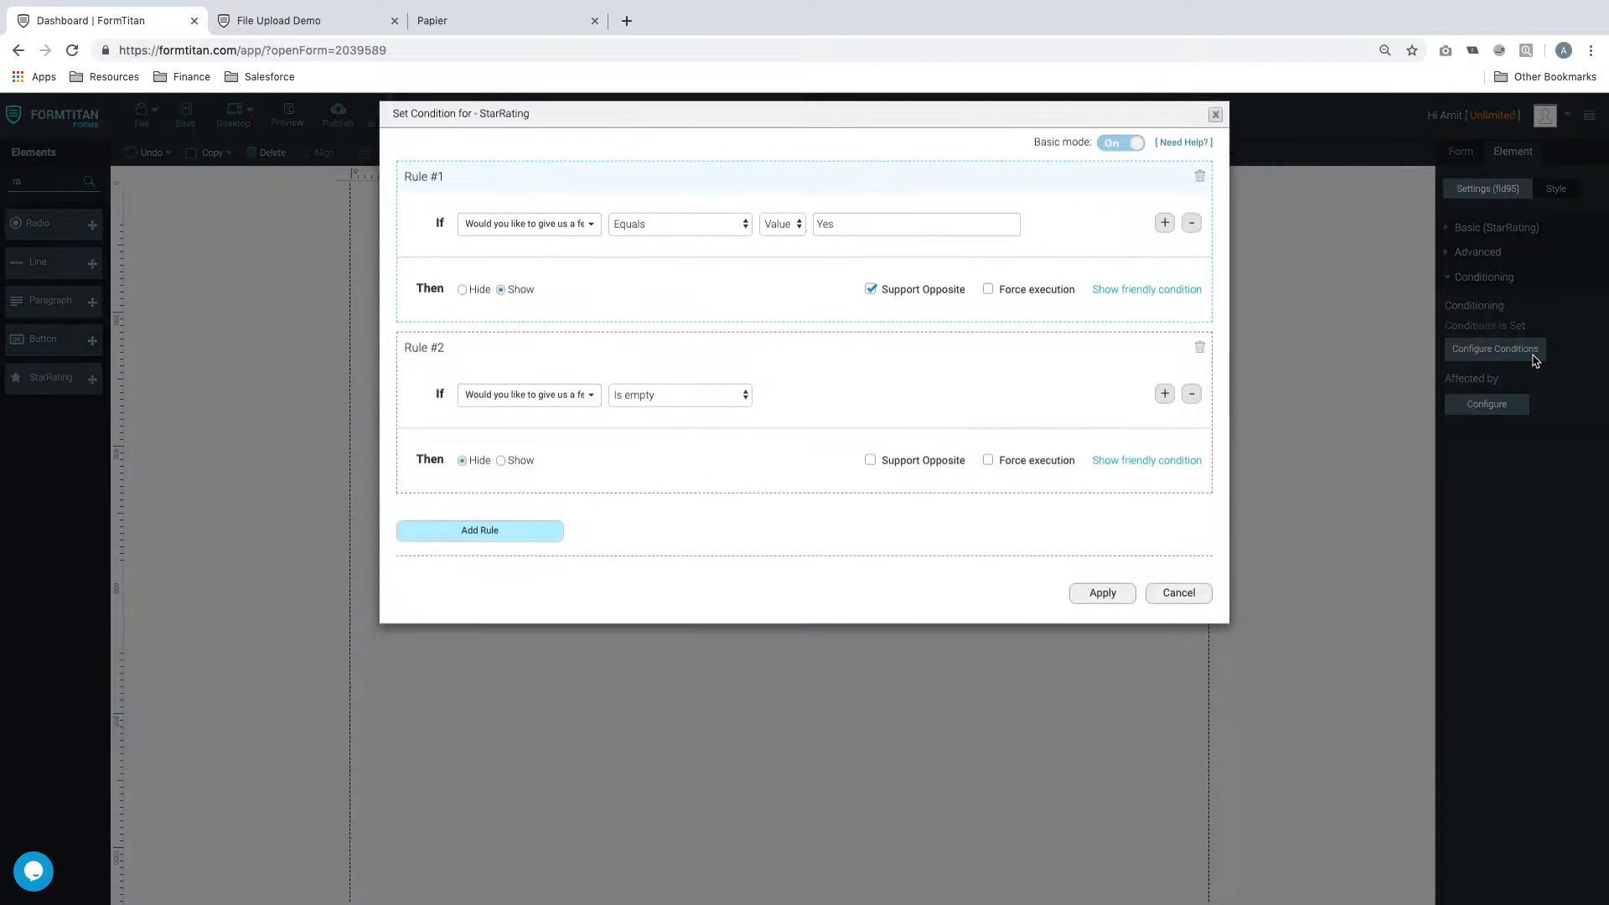